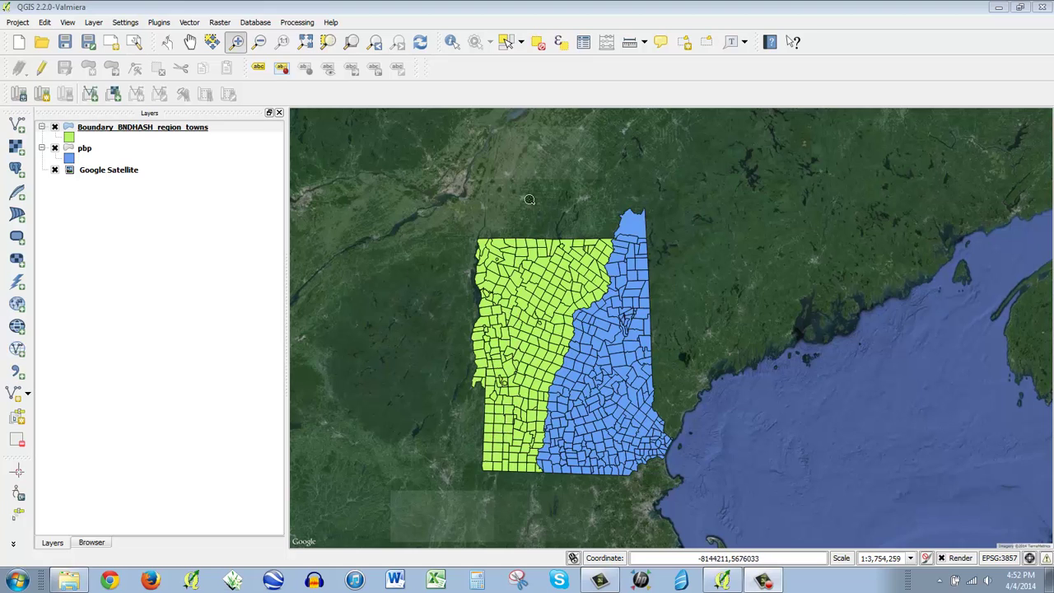
Select the pbp, Google Satellite and Boundary_BNDHASH_region_towns layers in turn in the Layers panel
left_click(86, 150)
left_click(87, 170)
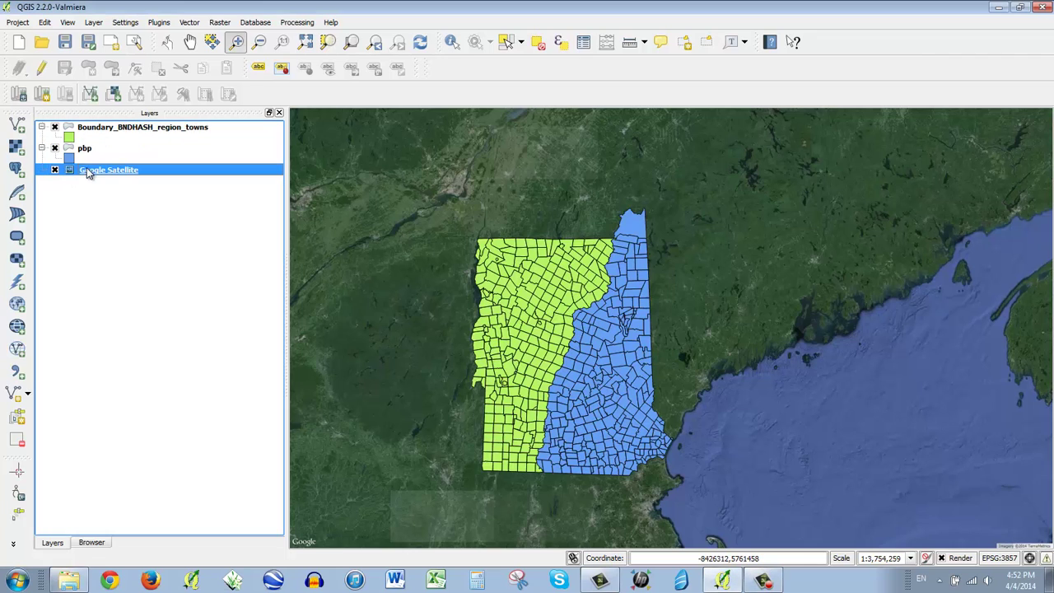
left_click(87, 151)
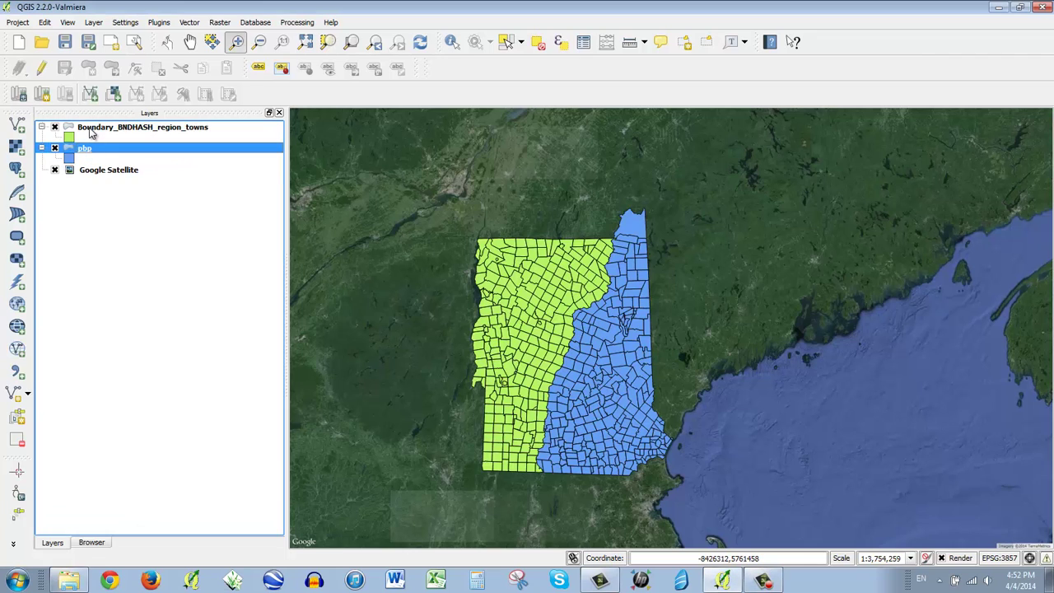
left_click(91, 130)
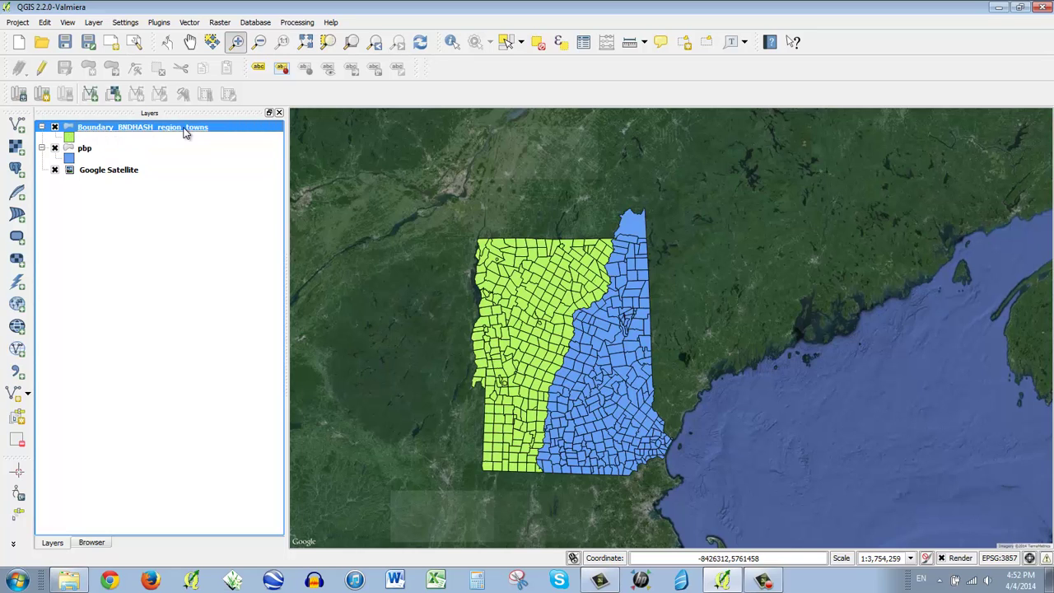
left_click(90, 154)
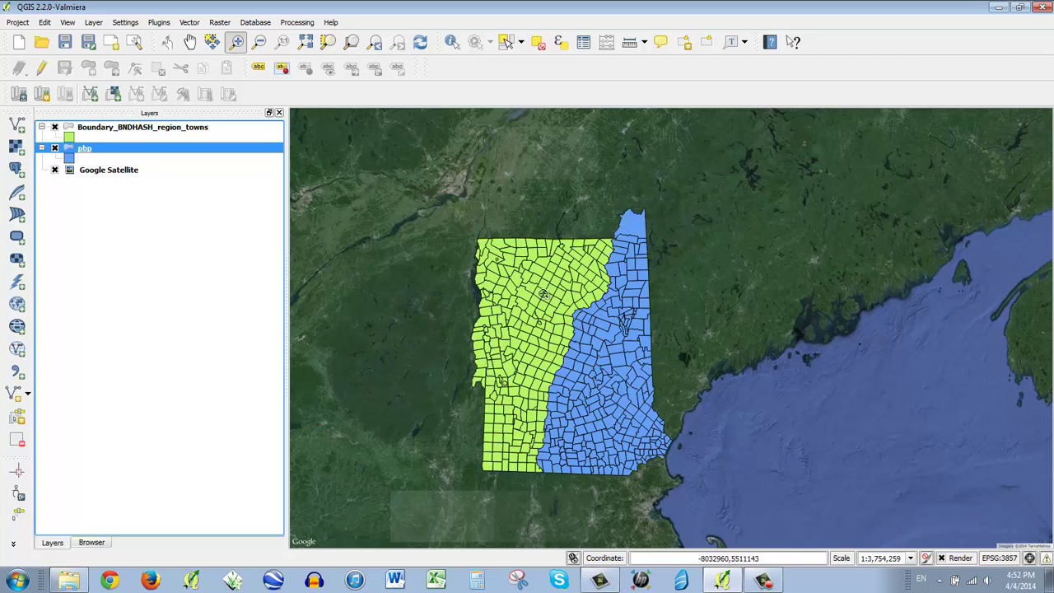
left_click(76, 129)
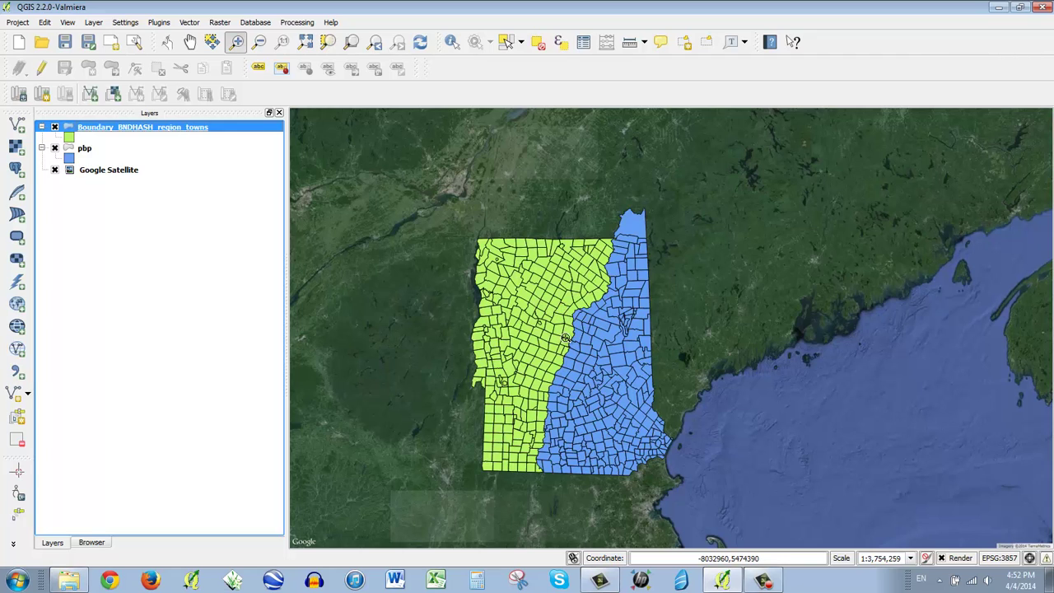
left_click(104, 149)
left_click(107, 133)
Rename Boundary_BNDHASH_region_towns to VermontTowns in its layer properties, applying the change
double_click(105, 134)
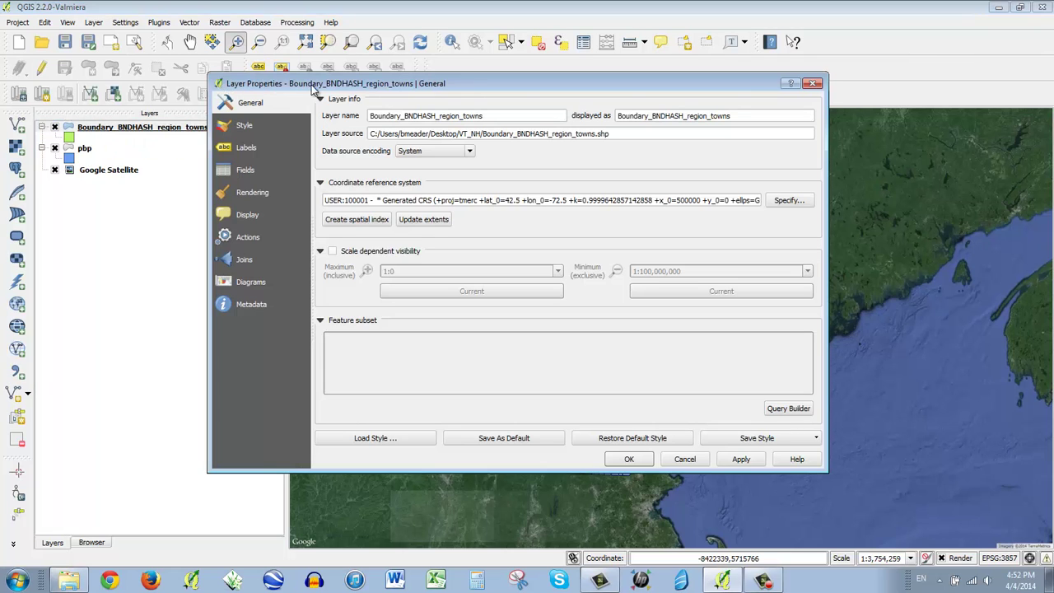
left_click_drag(328, 88, 273, 427)
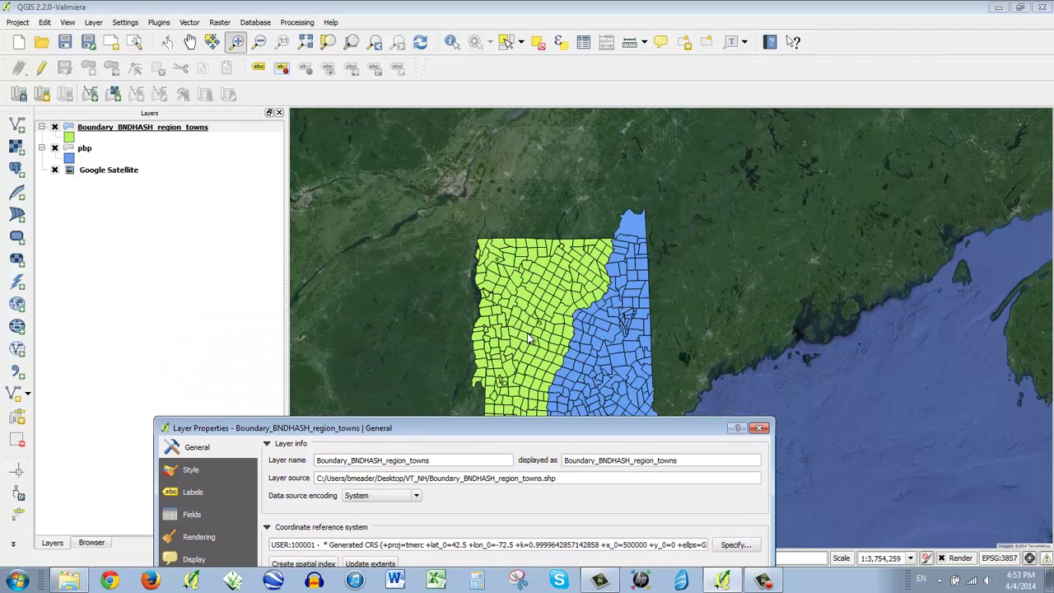
left_click_drag(457, 426, 245, 147)
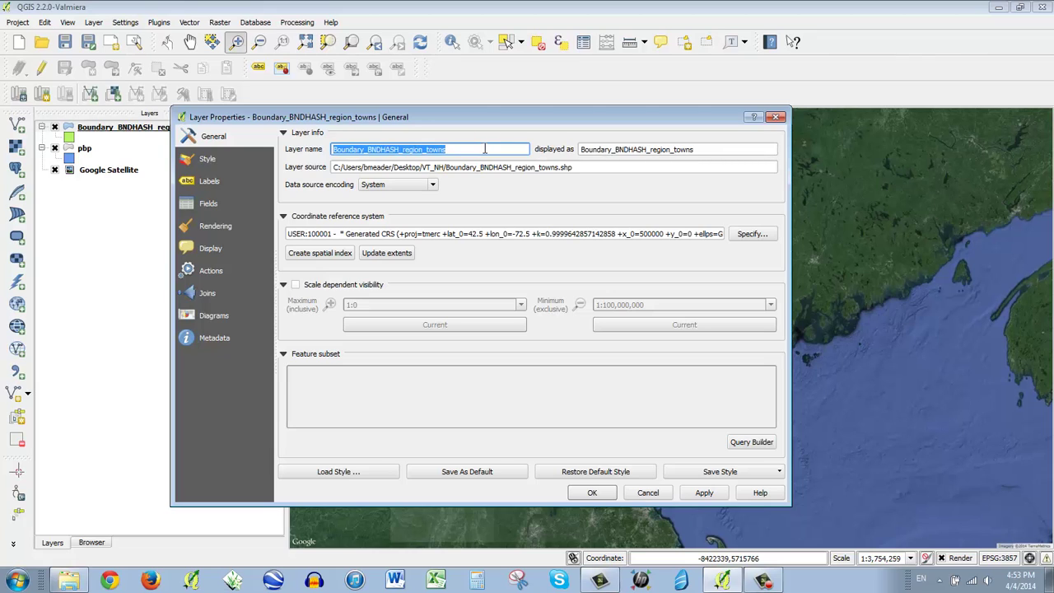
type("VermontTowns")
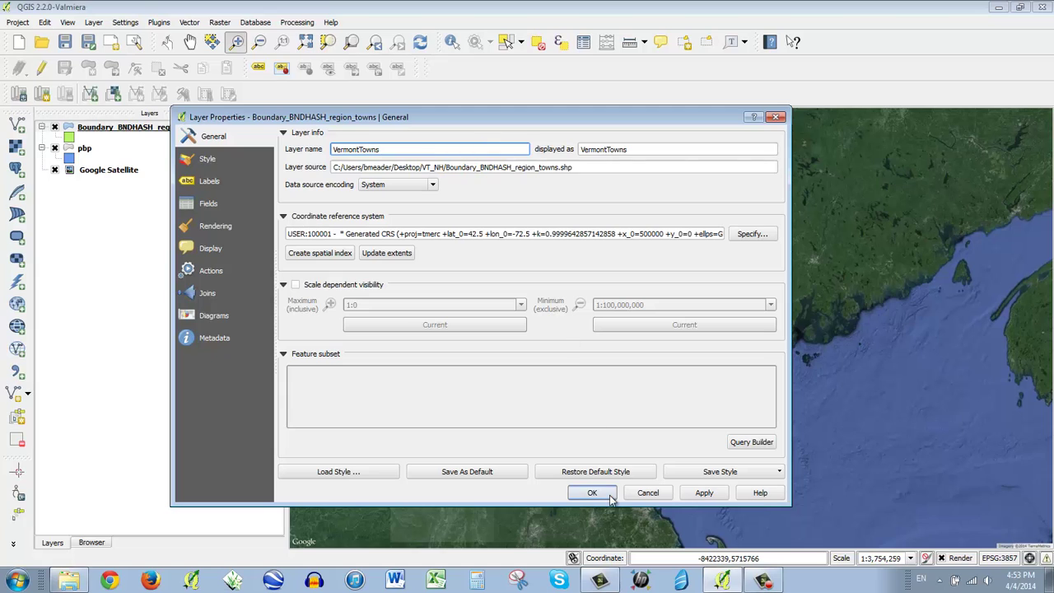
left_click(717, 495)
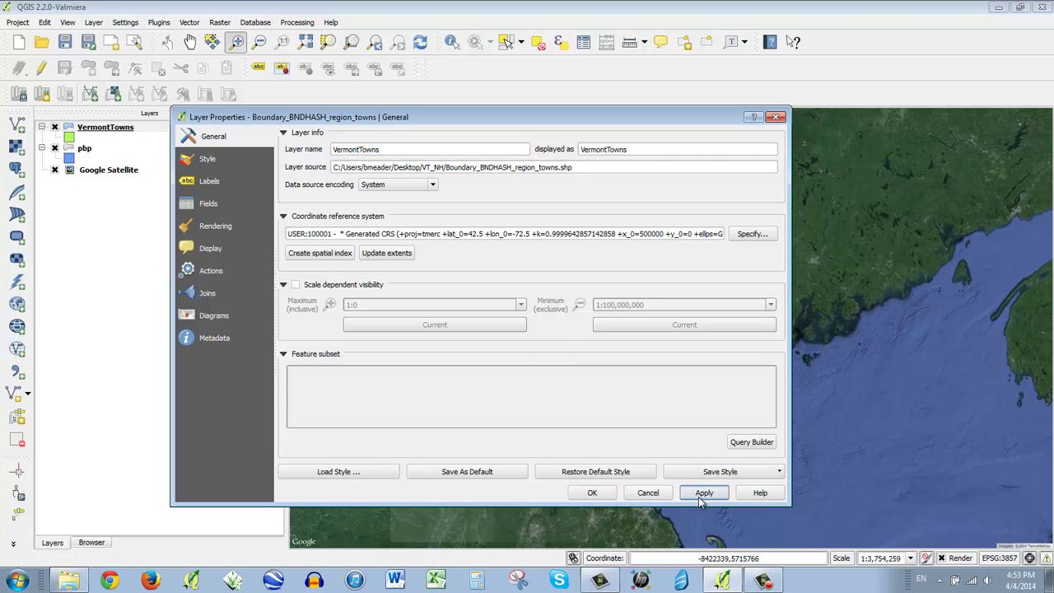
left_click(597, 494)
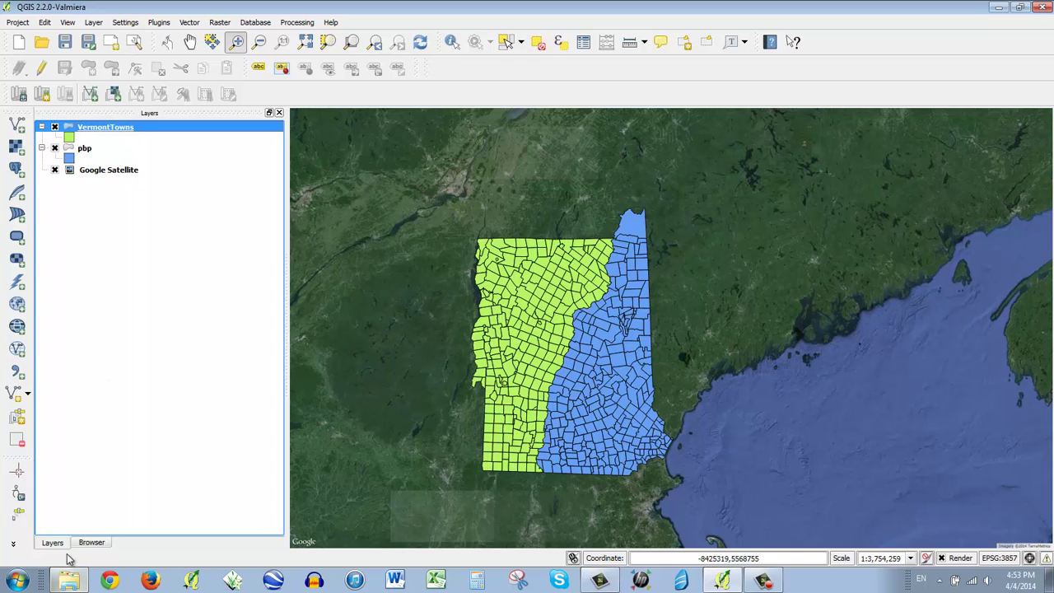
left_click(91, 543)
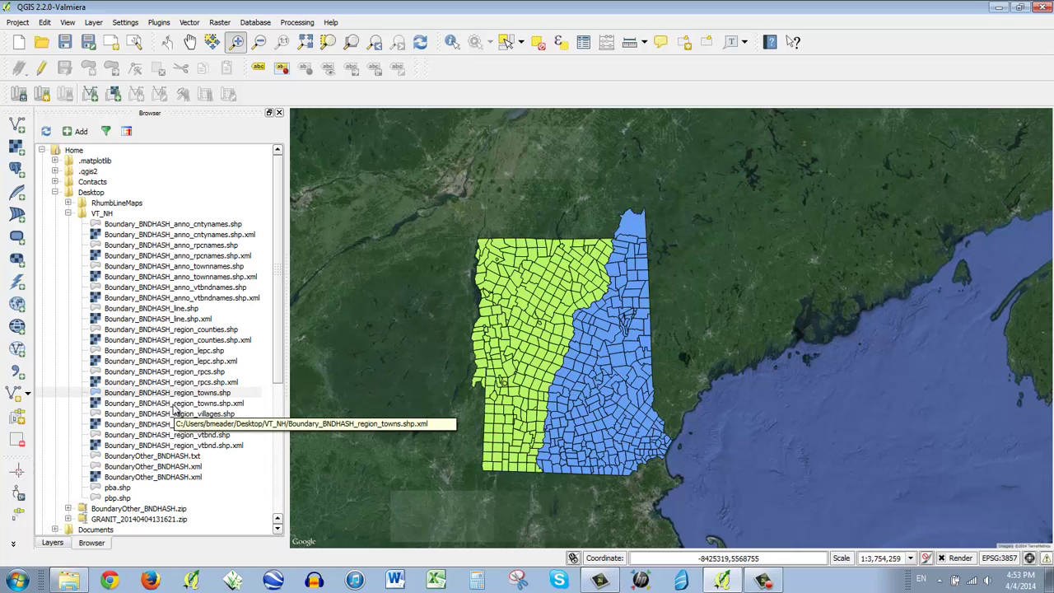
left_click(55, 544)
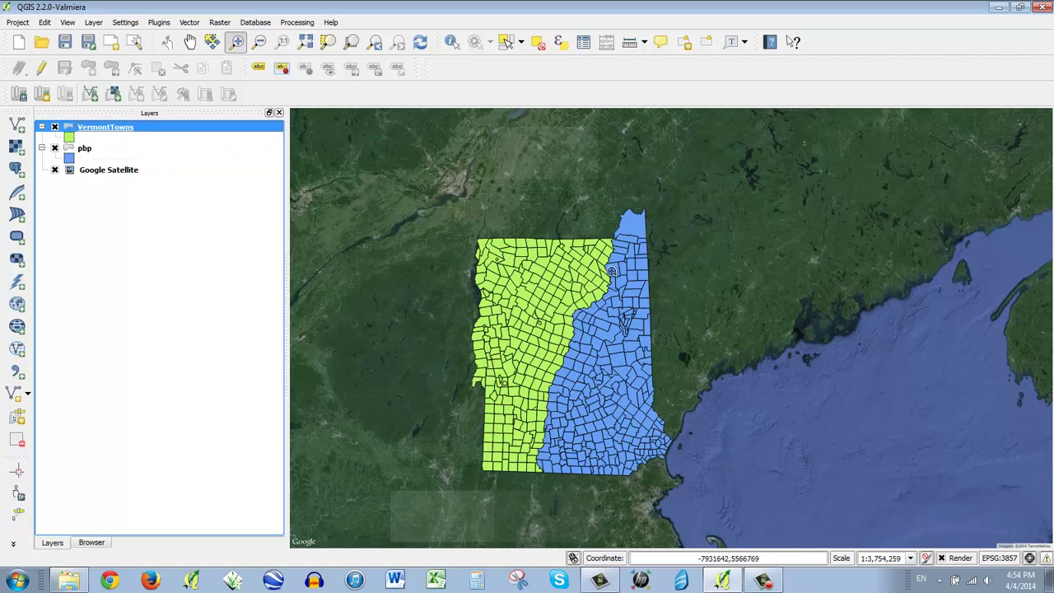
Replace the pbp layer name with NewHampshireTowns in its properties and confirm
left_click(85, 150)
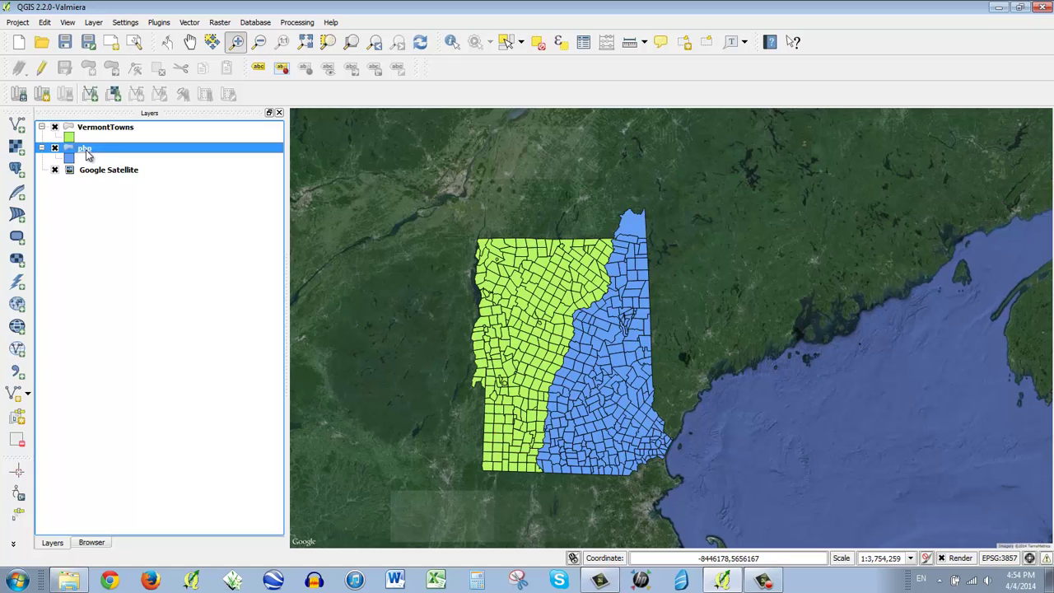
double_click(86, 151)
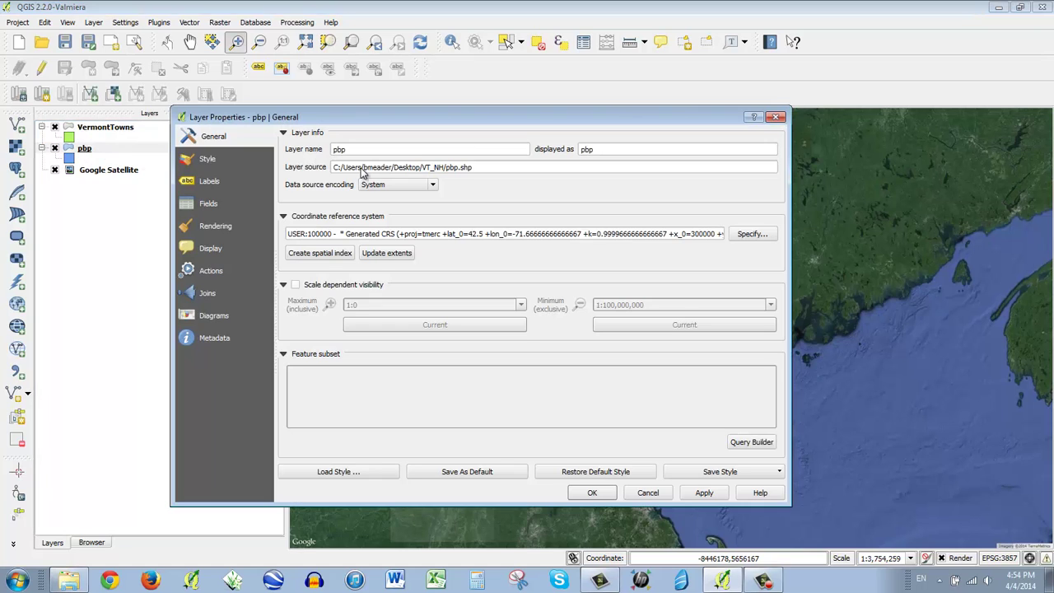
left_click_drag(384, 152, 311, 161)
type("NewHampshireTowns")
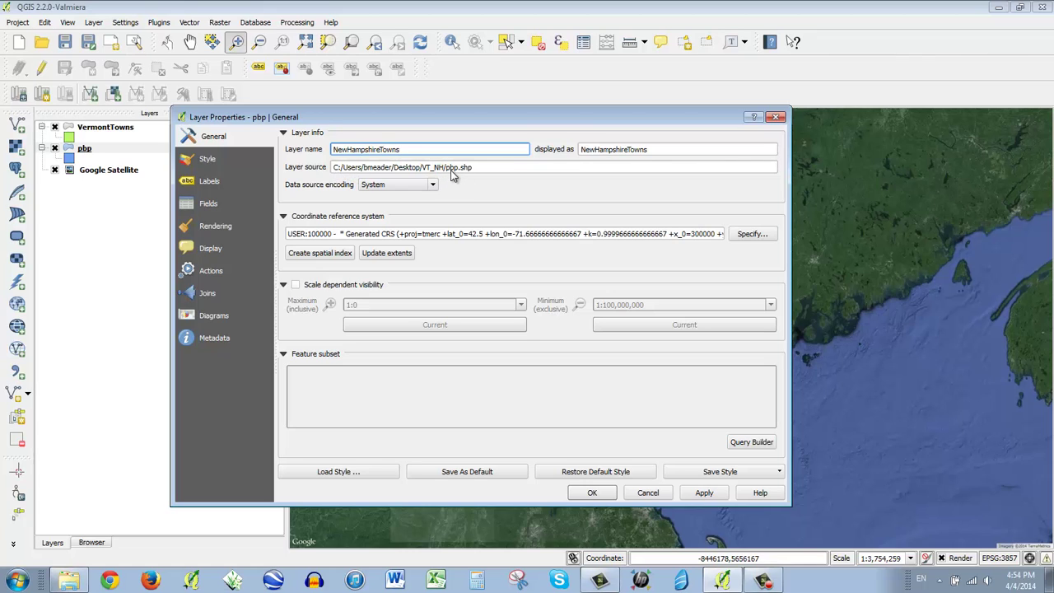
left_click_drag(410, 148, 299, 146)
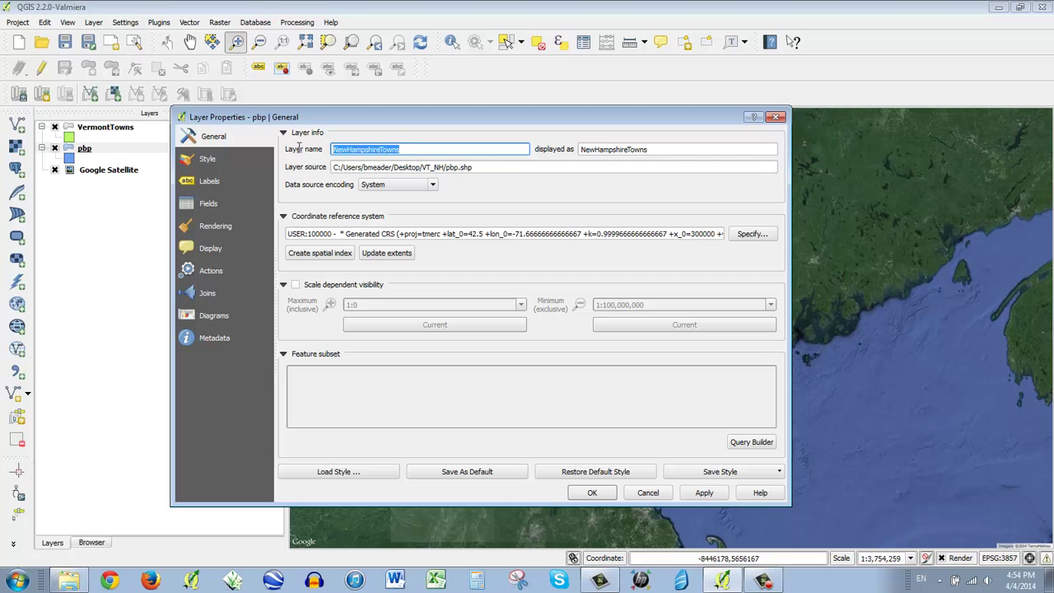
left_click(590, 493)
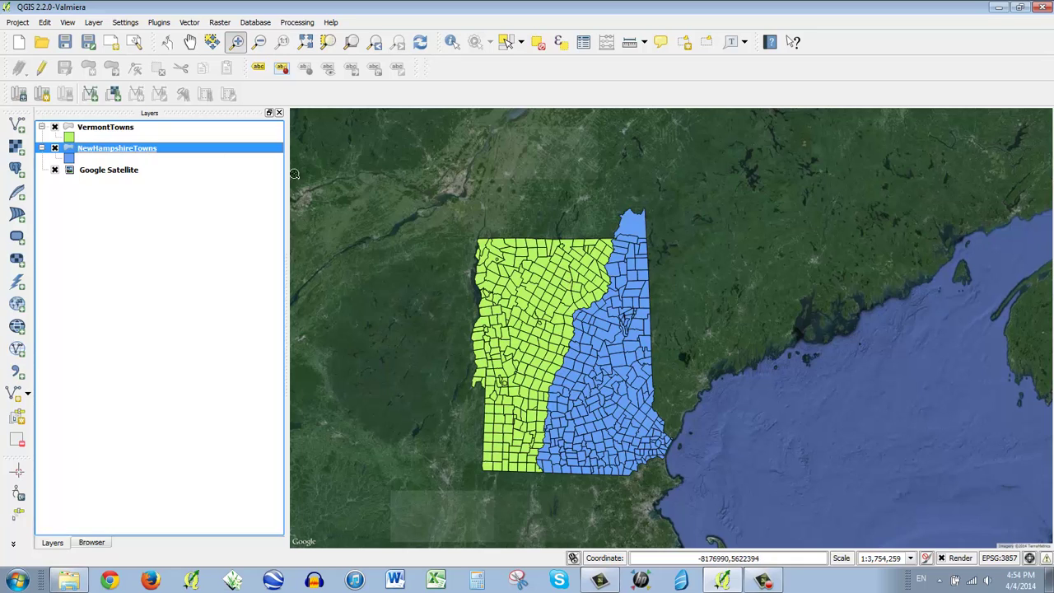
Change the VermontTowns simple fill border colour from black to white (value 255)
left_click(84, 129)
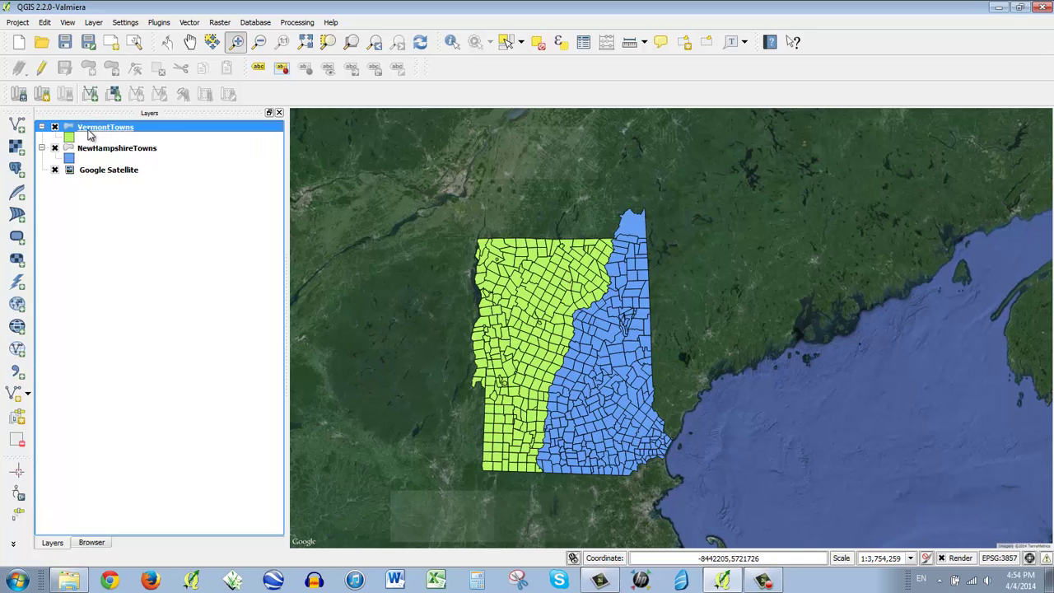
double_click(91, 132)
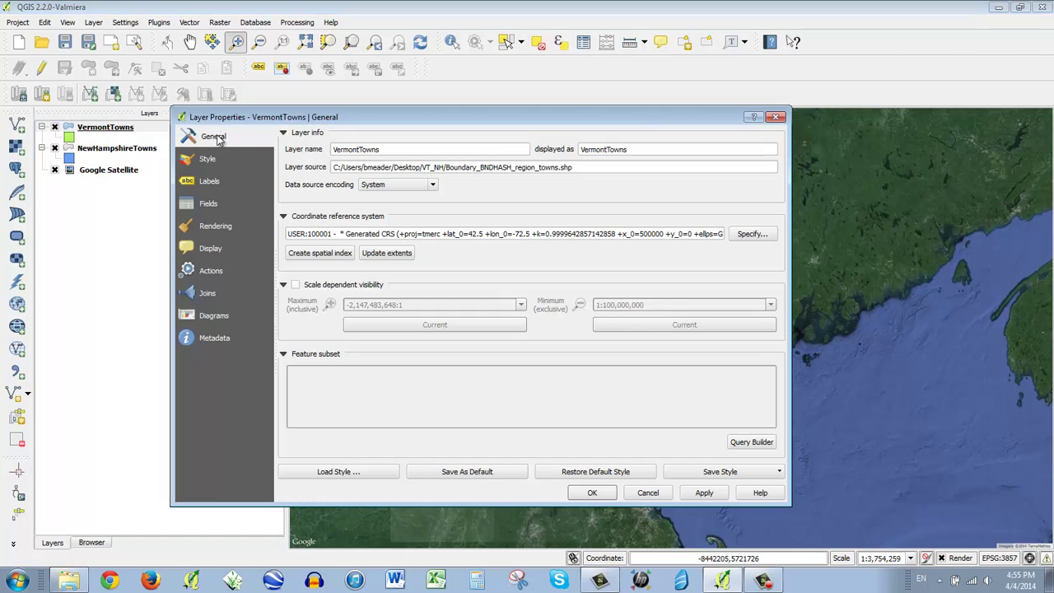
left_click(208, 160)
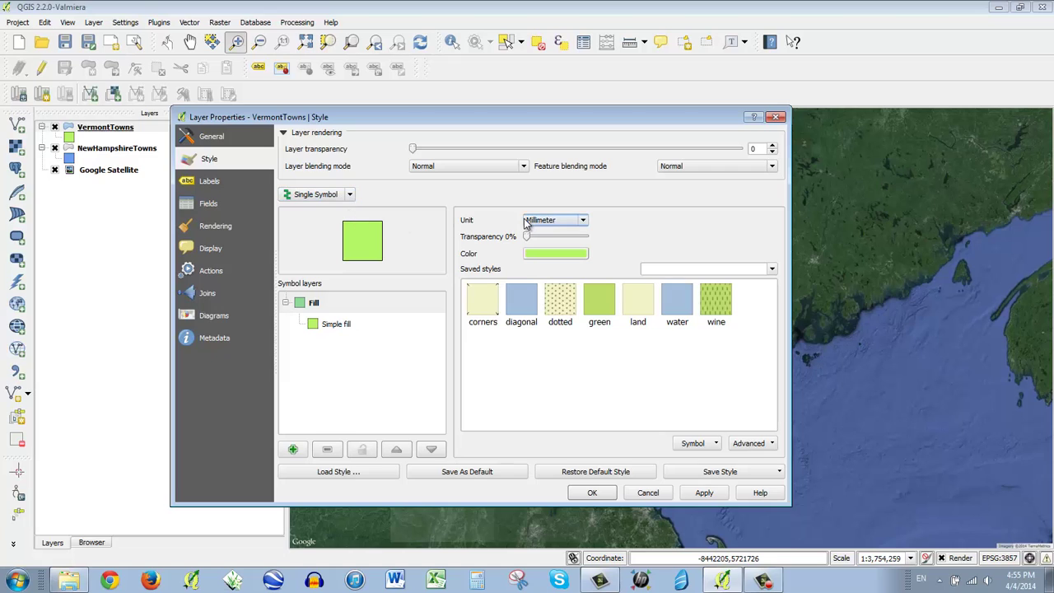
left_click(346, 326)
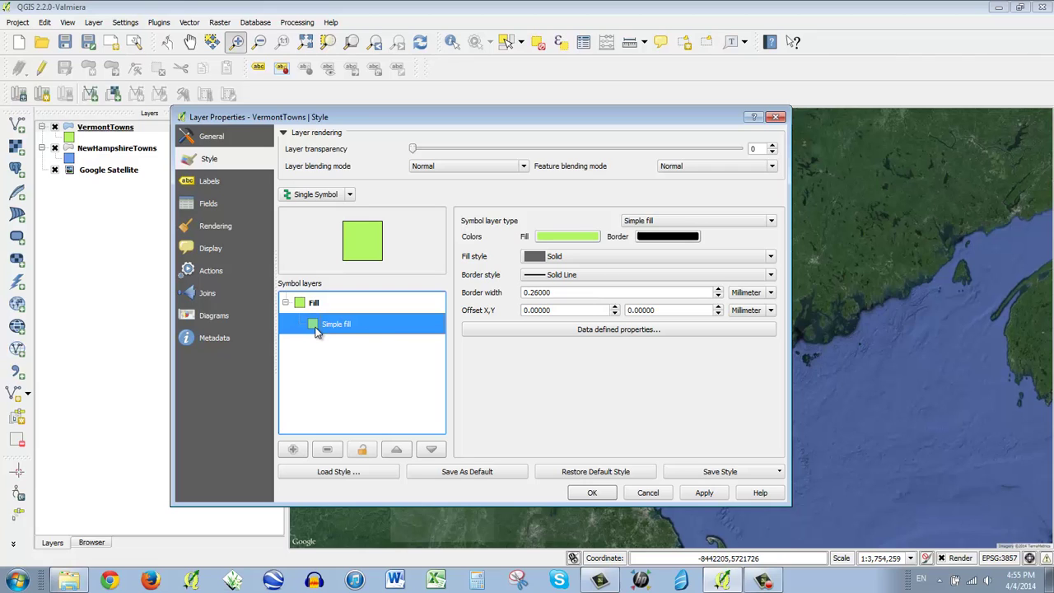
left_click(653, 240)
left_click_drag(630, 229, 631, 193)
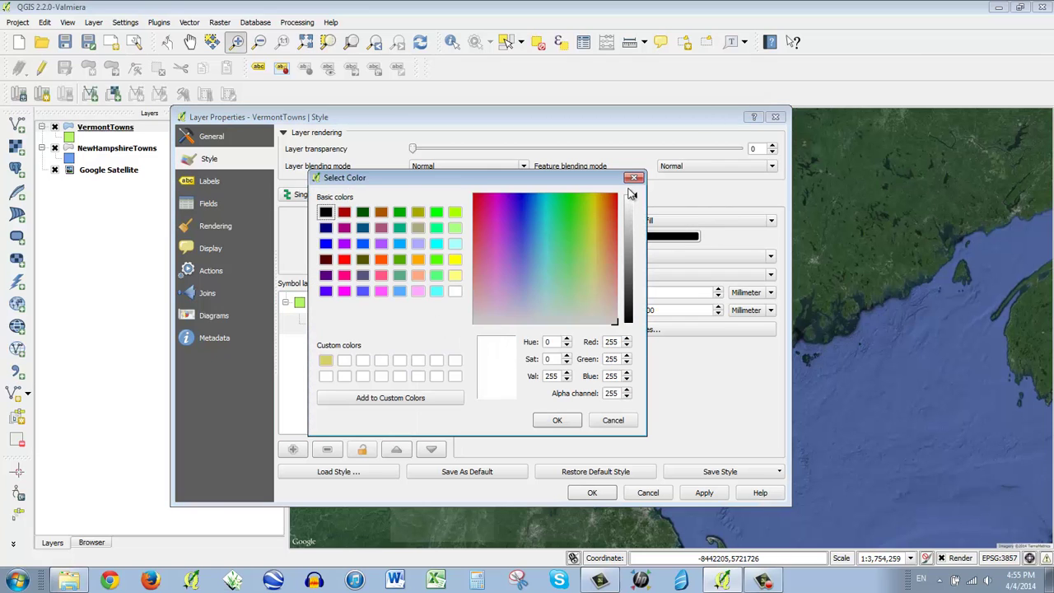
left_click(553, 421)
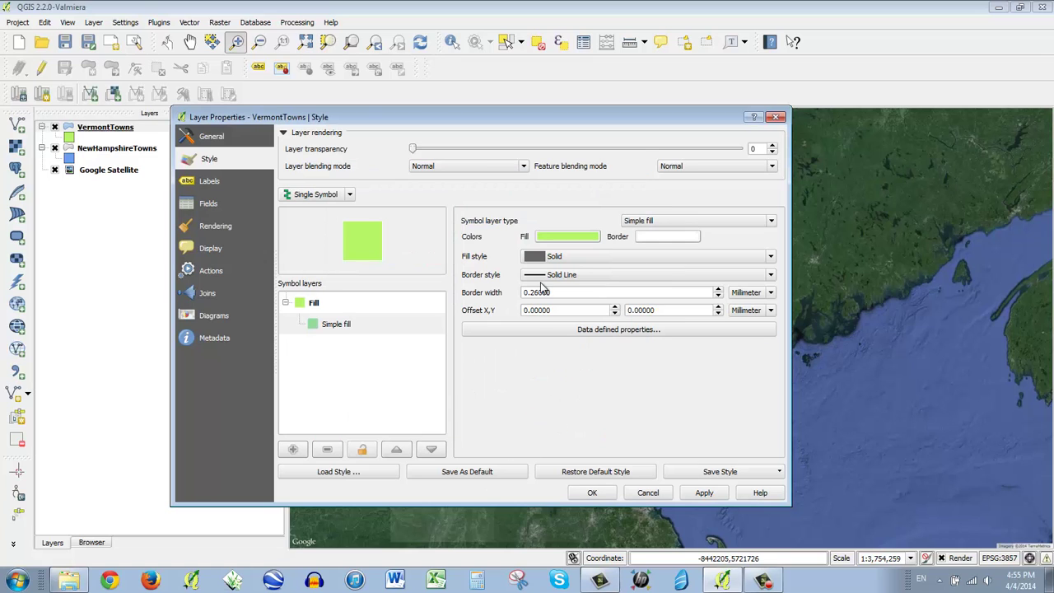
Set the VermontTowns simple fill colour to a muted dark red and apply it to the map
left_click(561, 239)
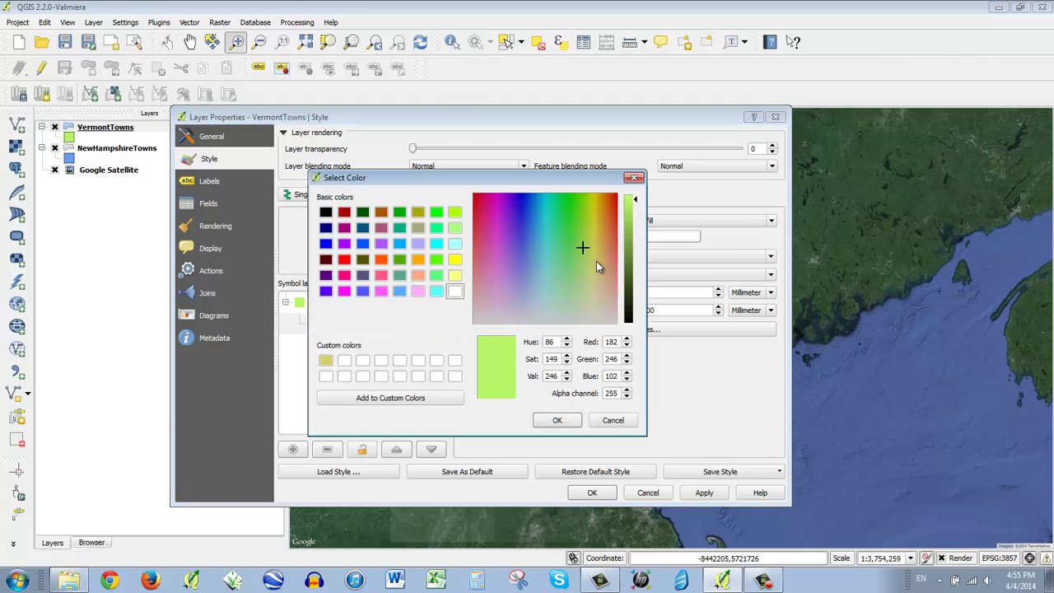
left_click(326, 260)
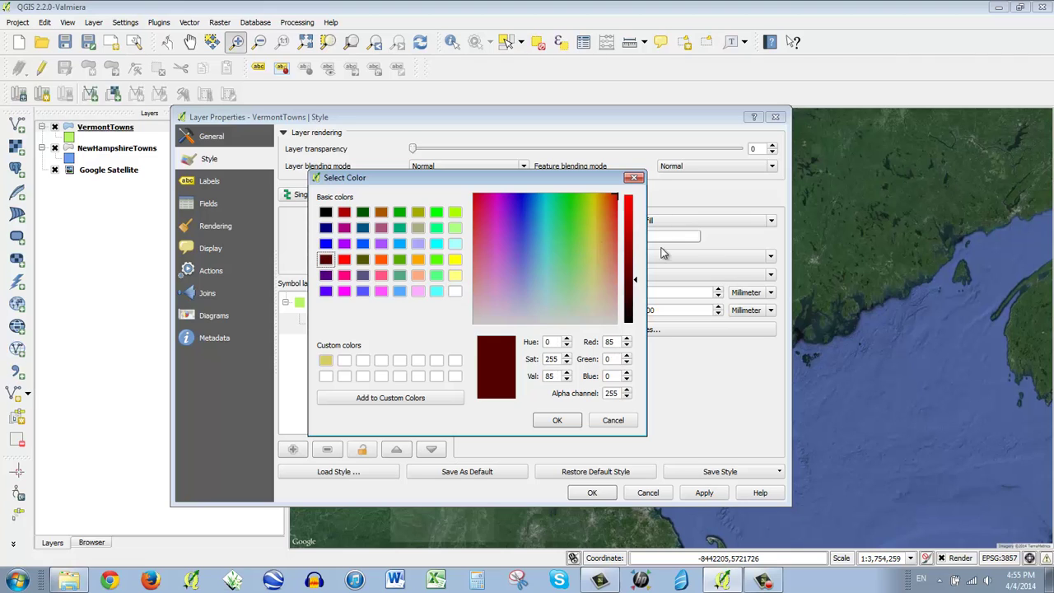
left_click_drag(632, 282, 633, 258)
left_click_drag(476, 271, 470, 262)
left_click_drag(633, 250, 633, 258)
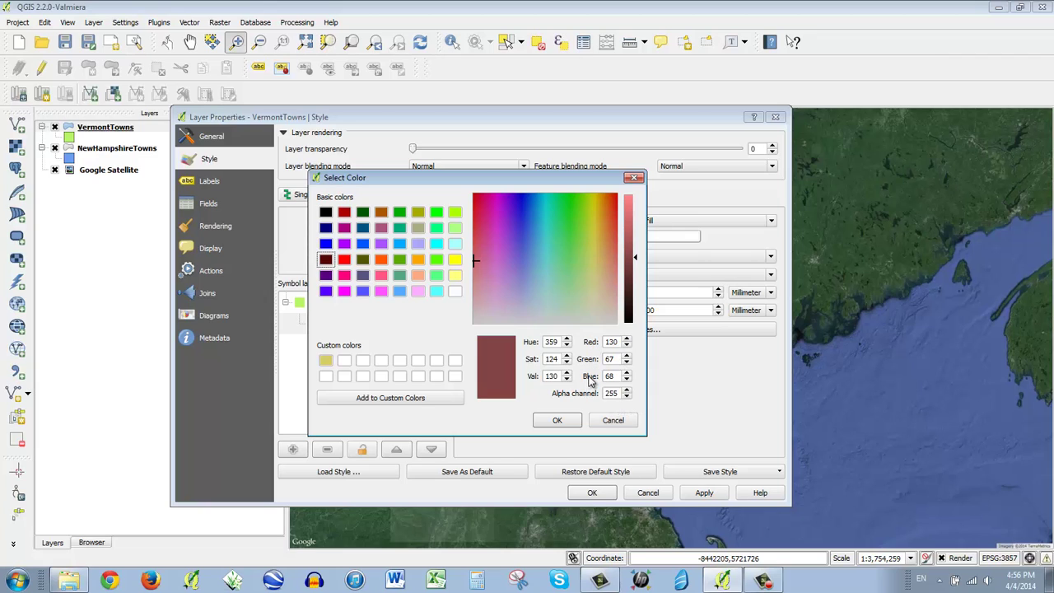
left_click(559, 420)
left_click(557, 421)
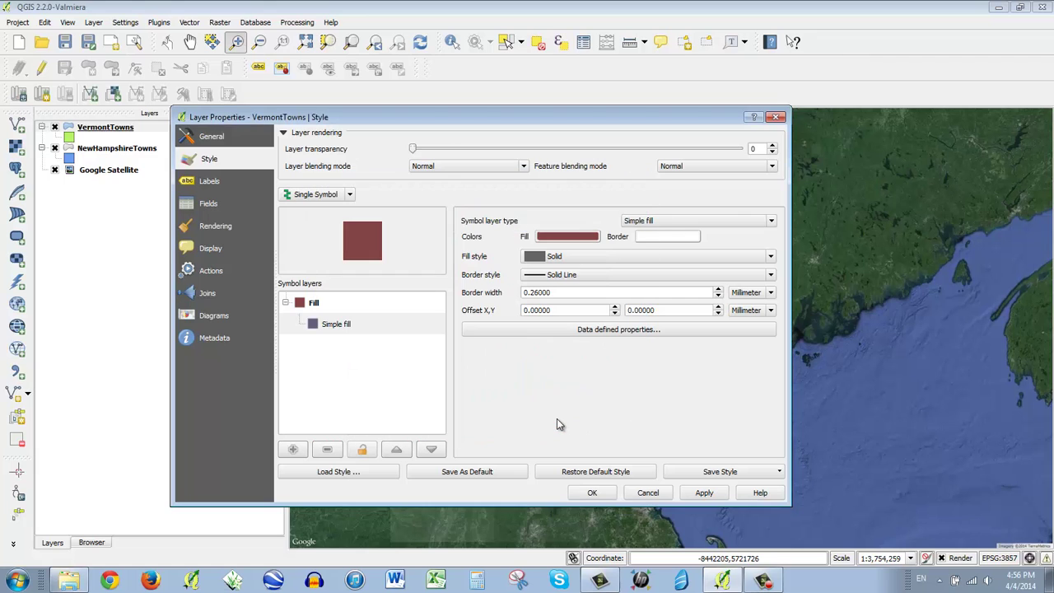
left_click(703, 493)
left_click_drag(523, 119, 540, 499)
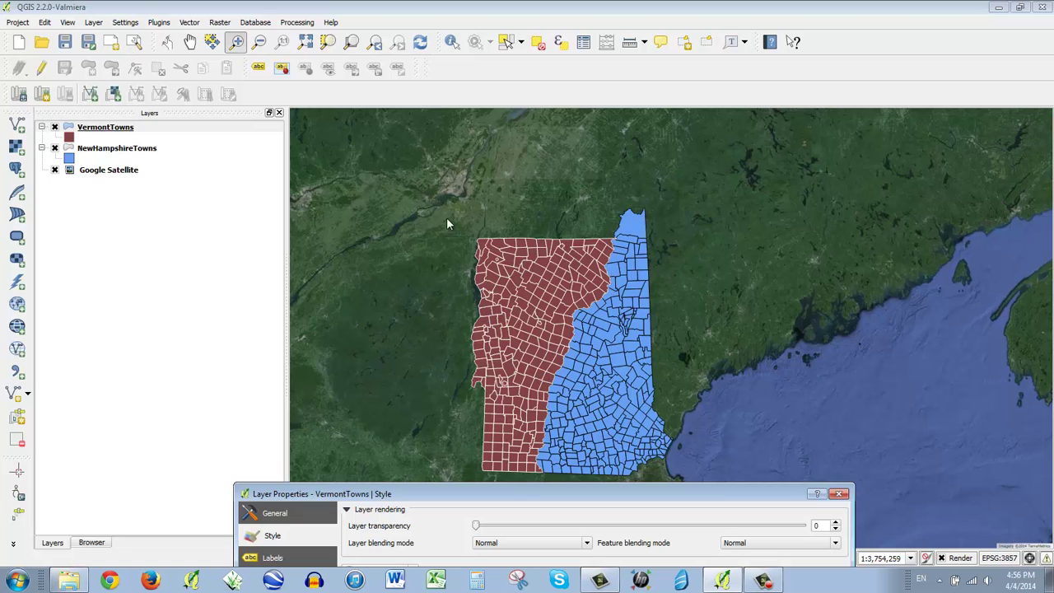
Raise the VermontTowns layer transparency to about 75, apply it, and close the properties
left_click_drag(607, 501, 674, 140)
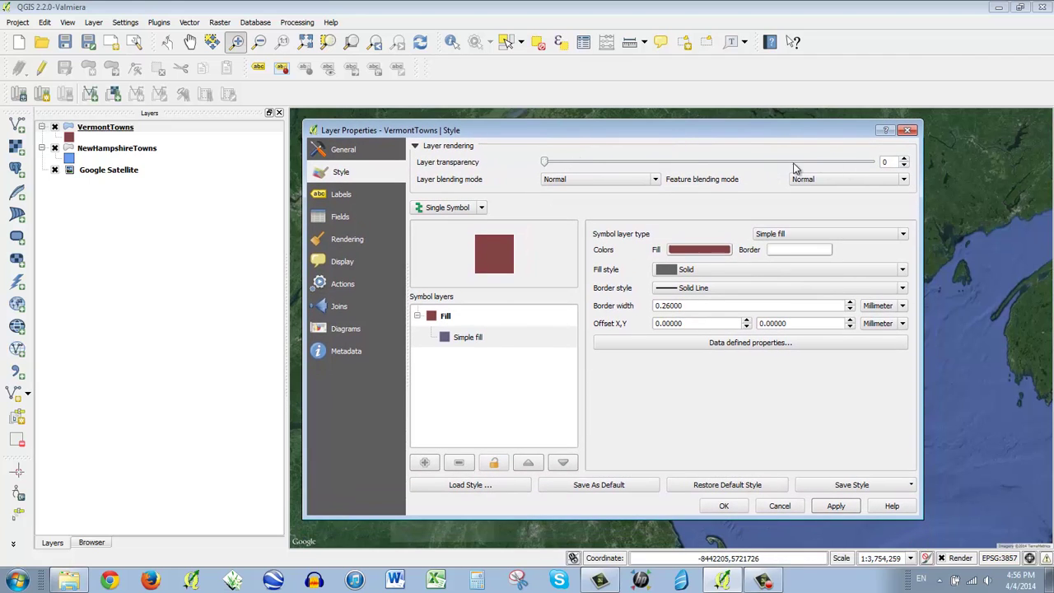
left_click_drag(547, 163, 713, 174)
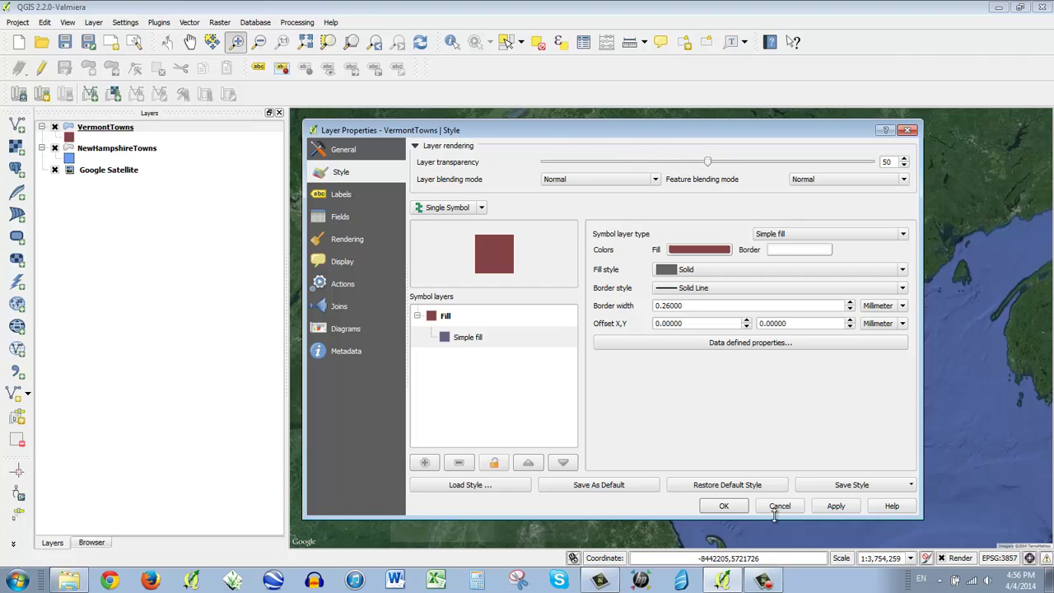
left_click(836, 507)
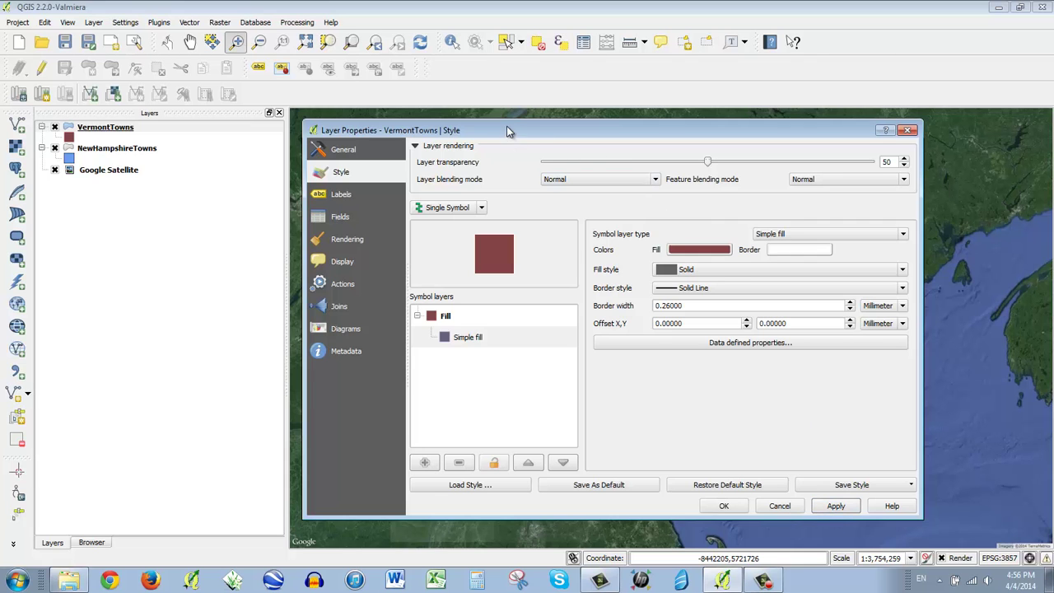
mouse_move(510, 132)
left_mouse_down()
mouse_move(879, 142)
mouse_move(856, 133)
mouse_move(490, 132)
left_mouse_up()
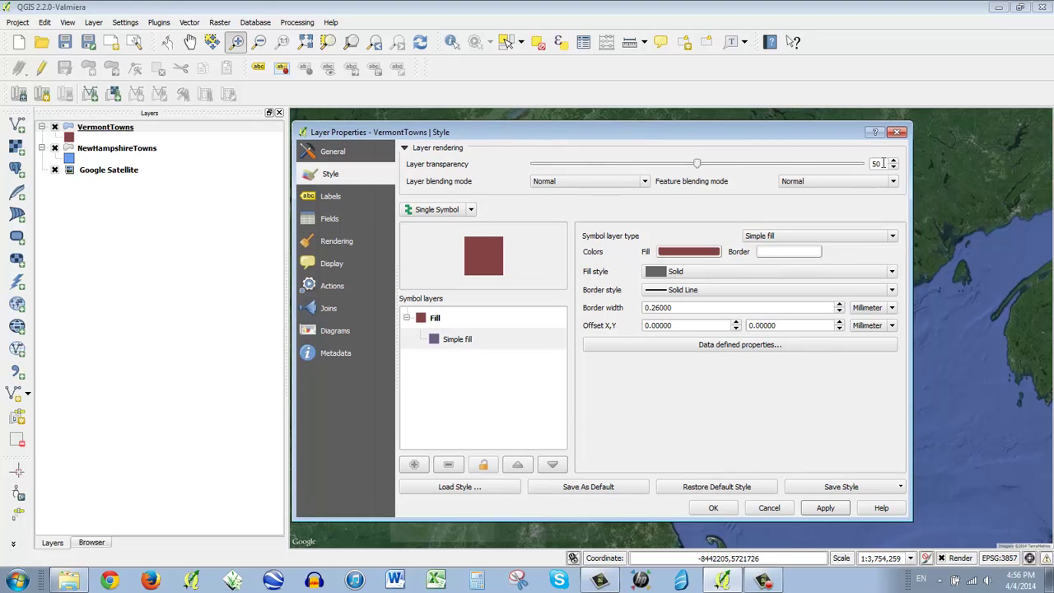
left_click_drag(694, 167, 781, 167)
left_click(713, 507)
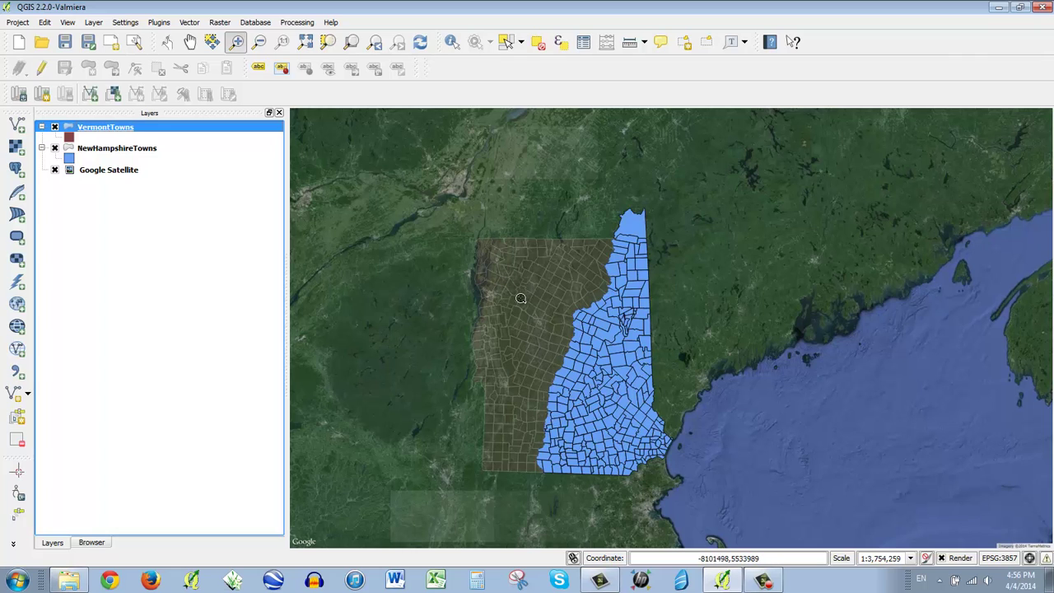
Zoom into a rectangle around the Vermont–New Hampshire border towns
left_click_drag(517, 294, 617, 410)
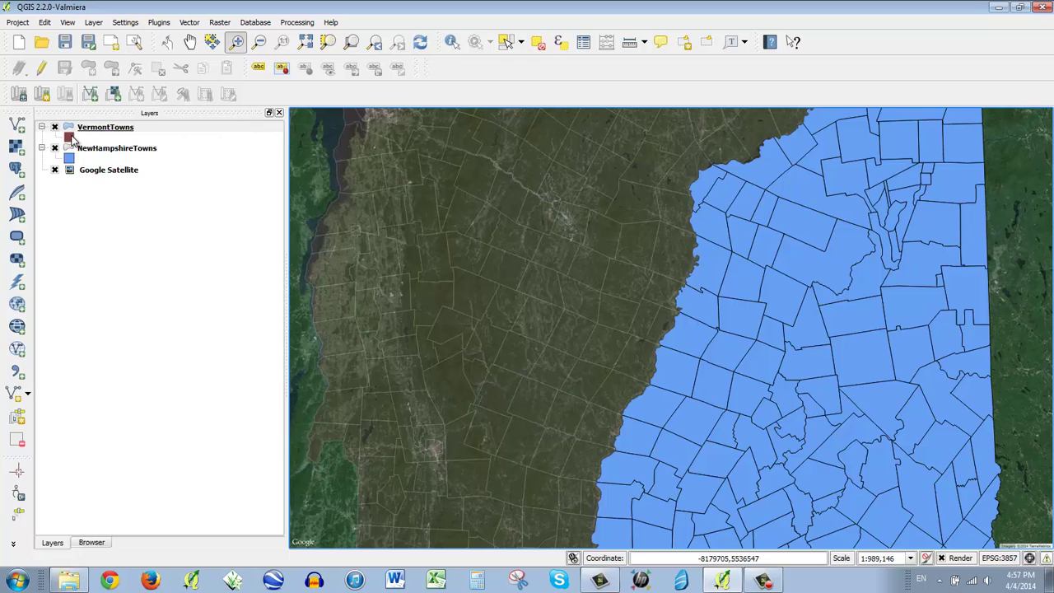
Keep the Solid fill pattern for VermontTowns and set its fill colour alpha to 0
left_click(93, 132)
double_click(93, 133)
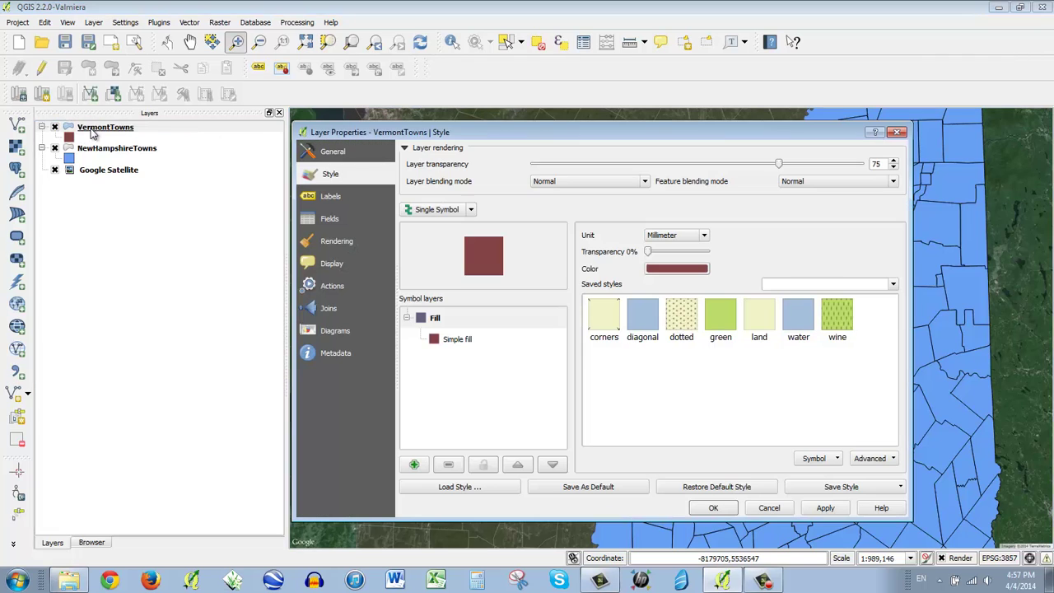
left_click(457, 341)
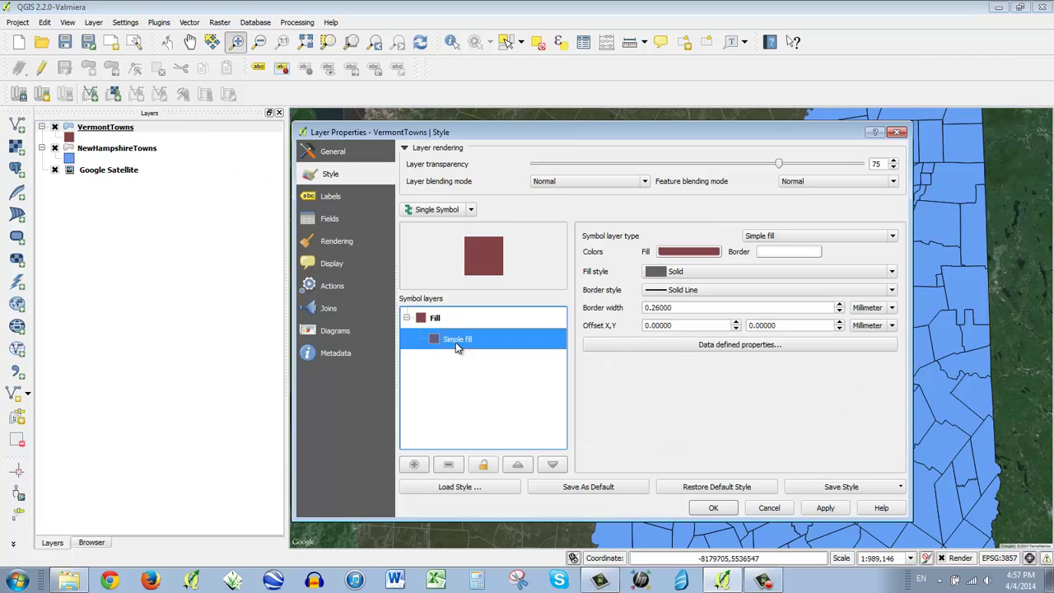
left_click(657, 275)
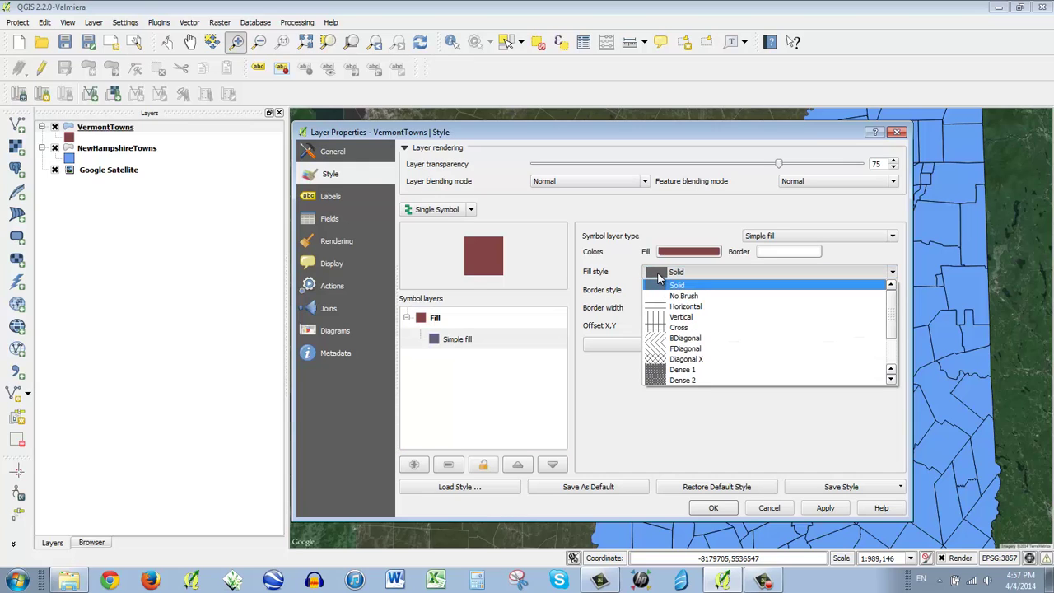
left_click(657, 276)
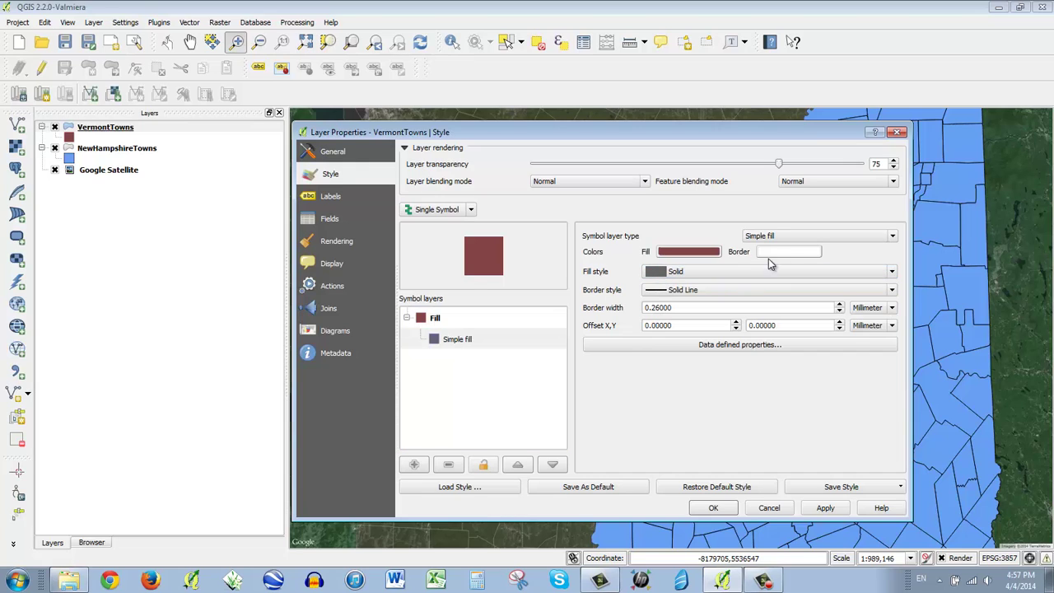
left_click(702, 253)
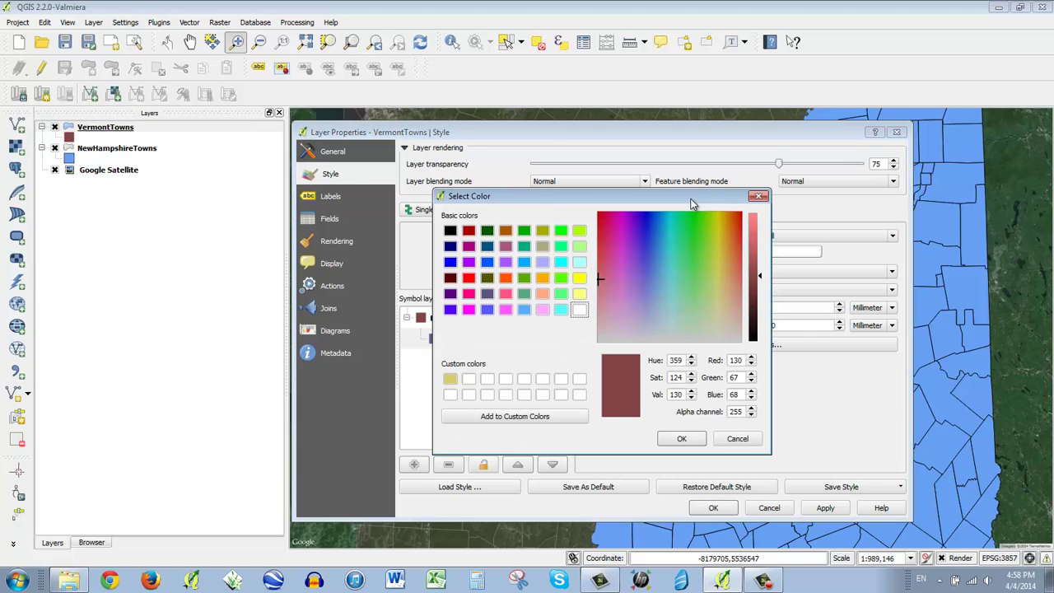
left_click_drag(692, 204, 730, 84)
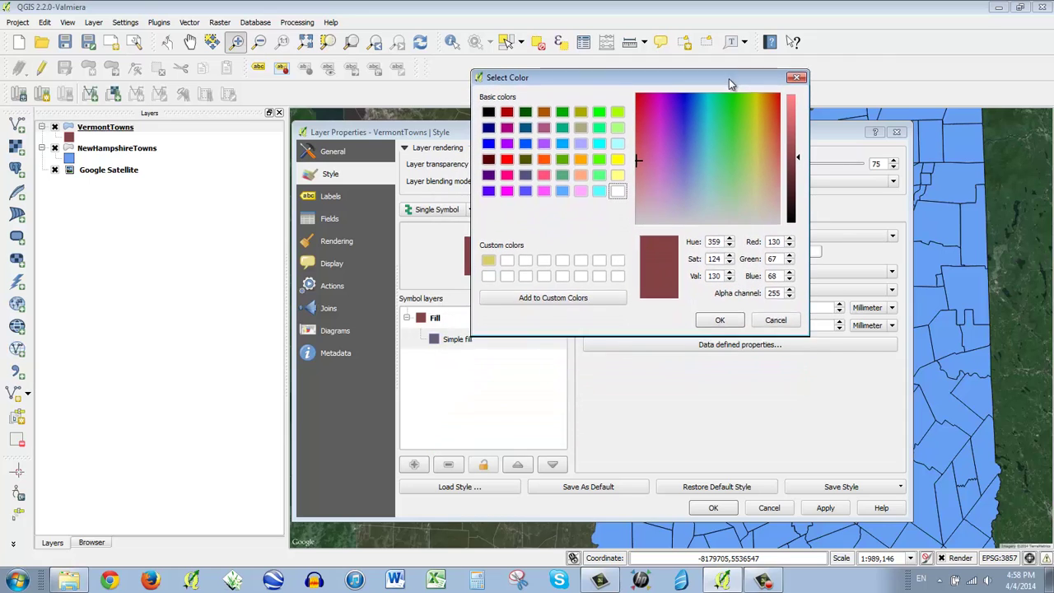
double_click(782, 292)
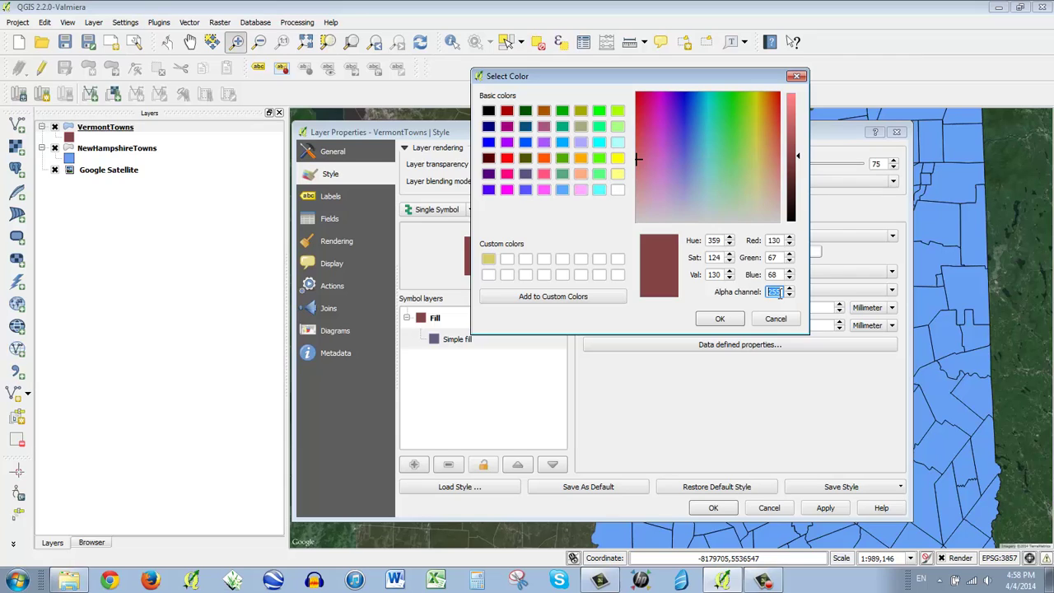
left_click(719, 321)
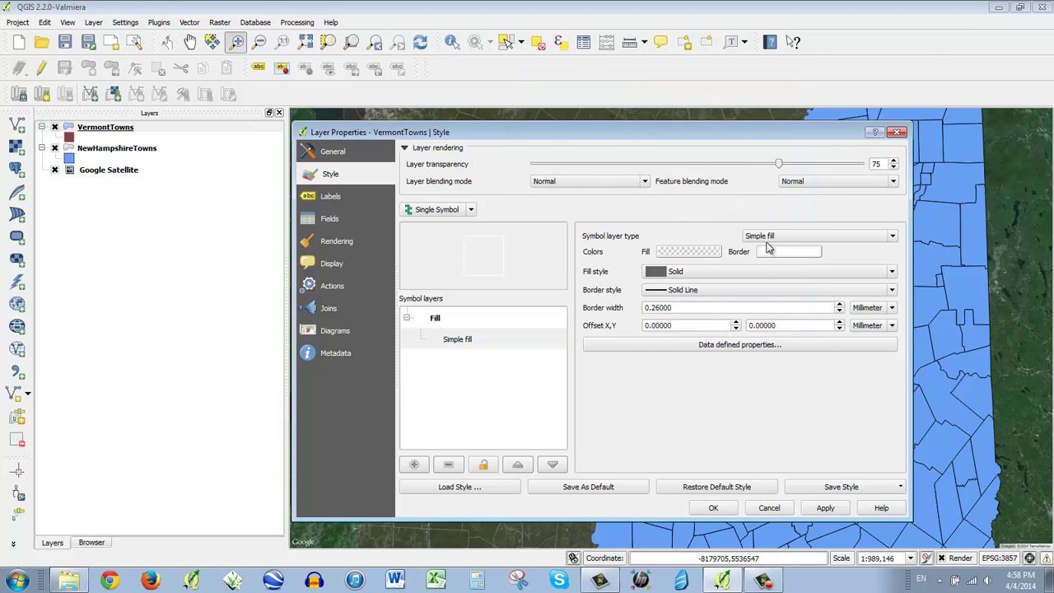
Set the VermontTowns layer transparency back to 0 and apply it to the map
left_click_drag(780, 166, 498, 170)
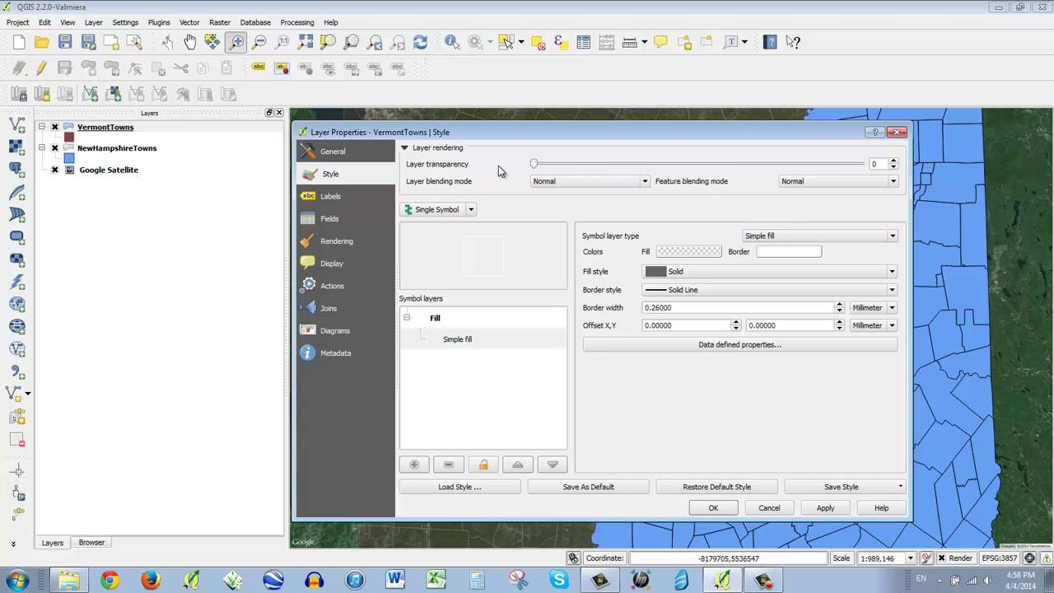
left_click(826, 507)
left_click_drag(541, 134, 807, 60)
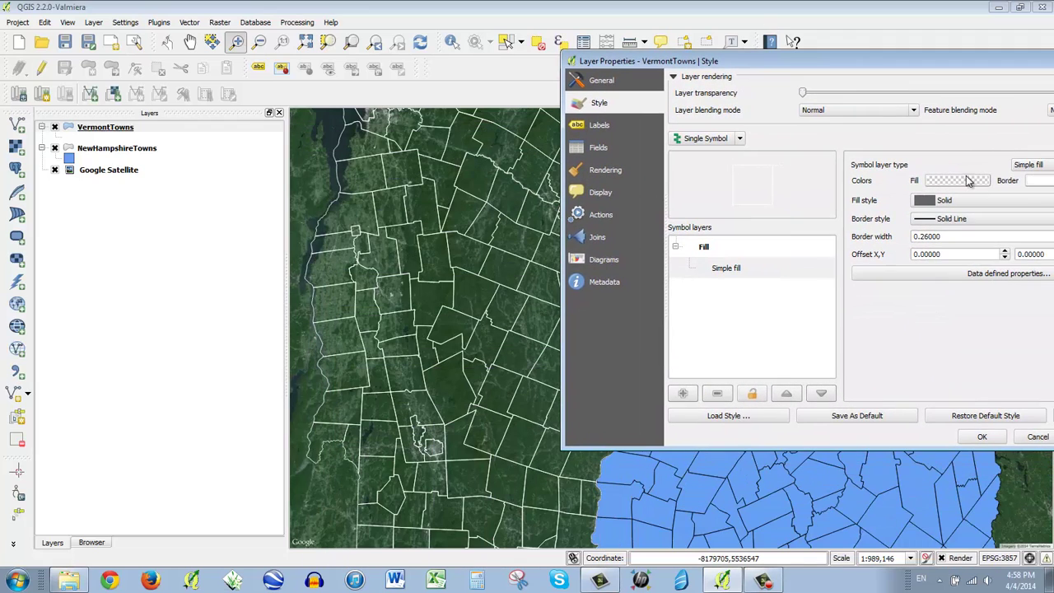
Recheck the transparent fill and white border colours, leaving both unchanged, and close the properties
left_click(980, 181)
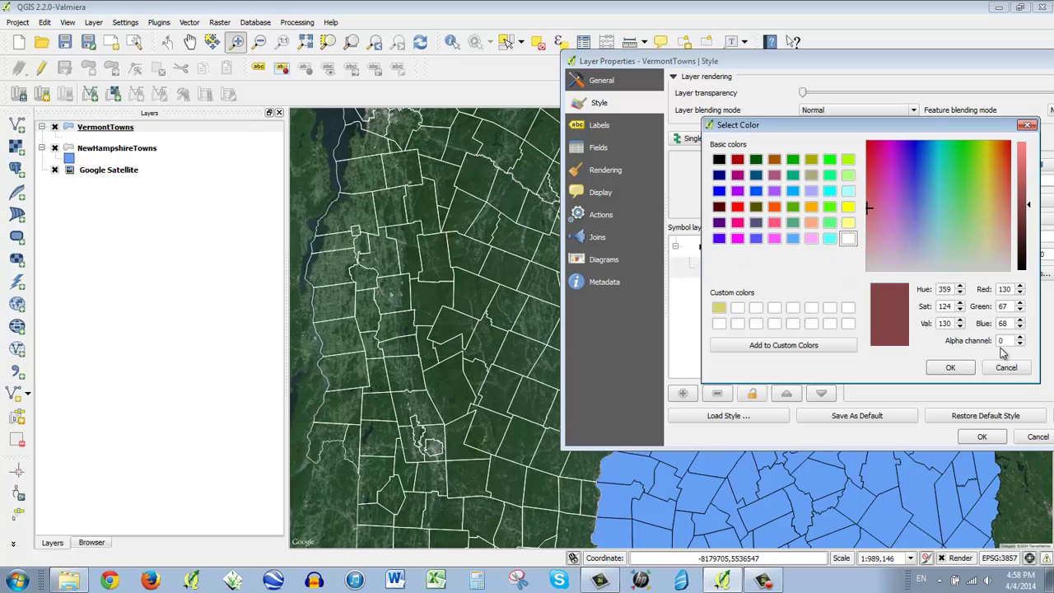
left_click(950, 367)
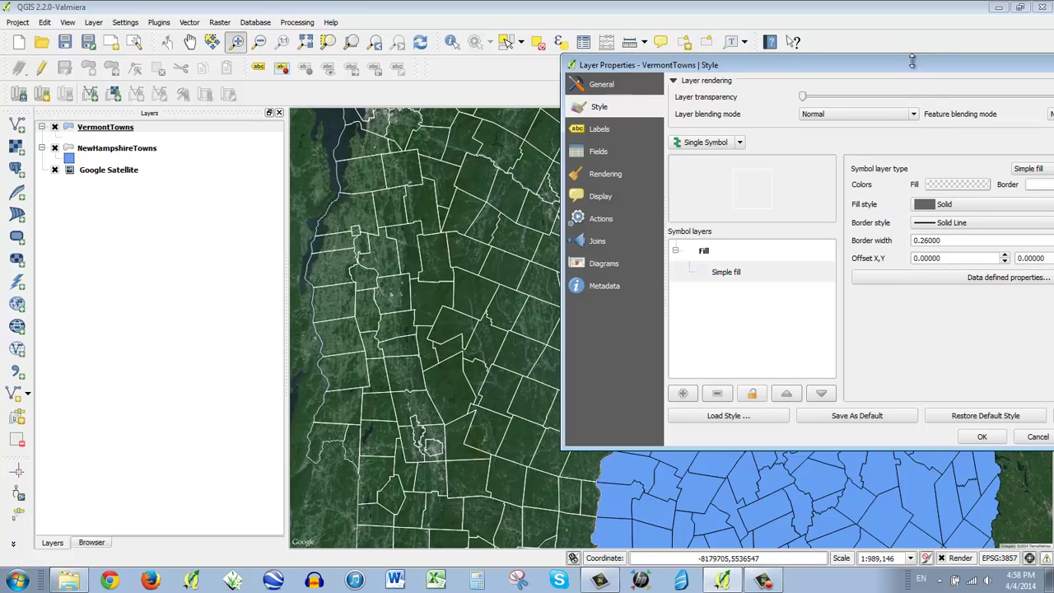
left_click_drag(912, 62, 754, 63)
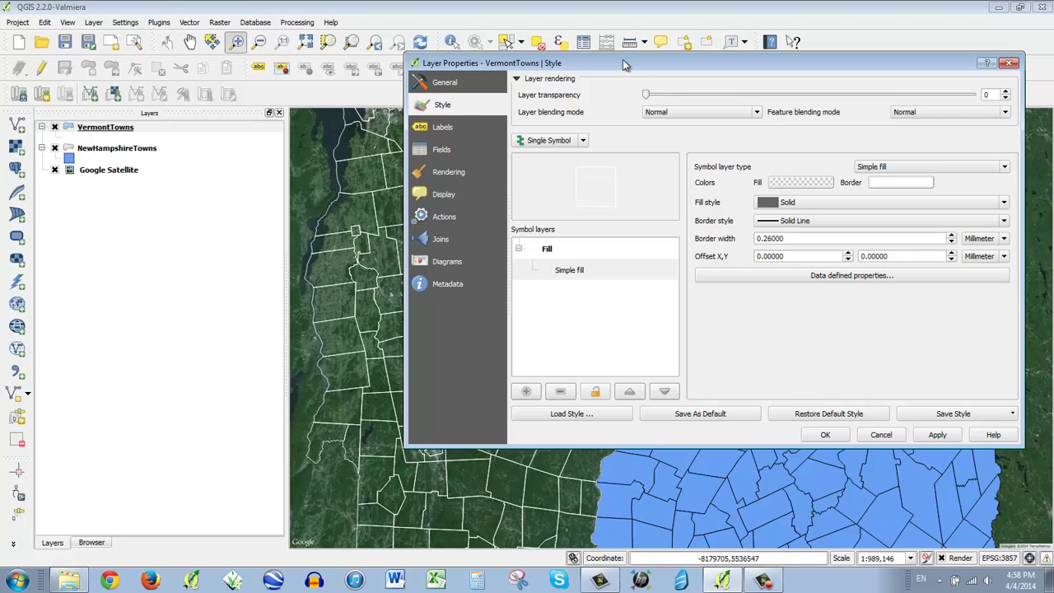
mouse_move(622, 59)
left_mouse_down()
mouse_move(646, 48)
mouse_move(616, 44)
left_mouse_up()
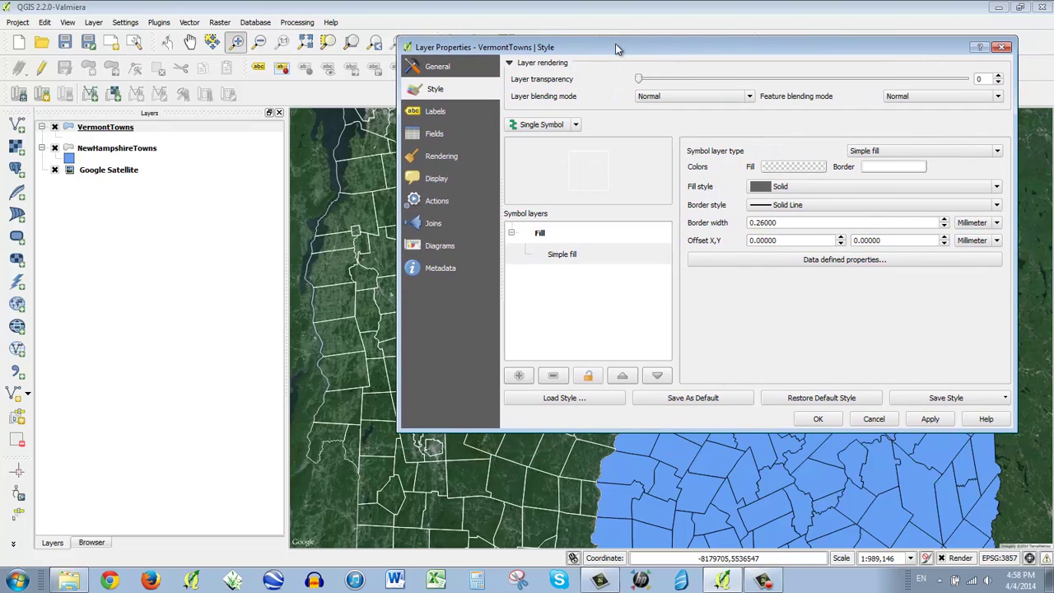
left_click(883, 168)
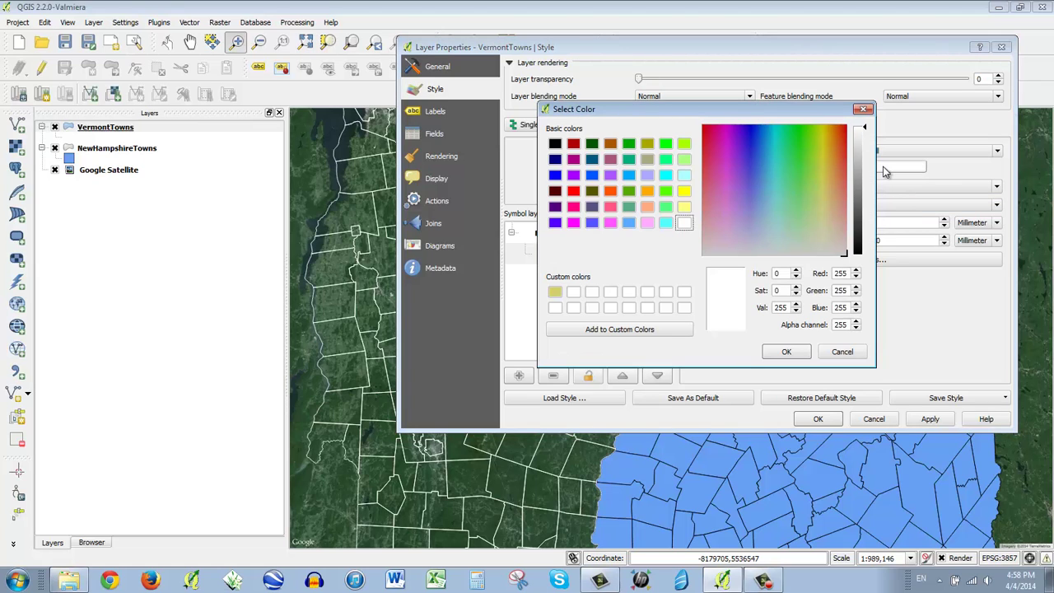
left_click(839, 353)
left_click_drag(732, 46, 791, 203)
left_click_drag(772, 162, 723, 84)
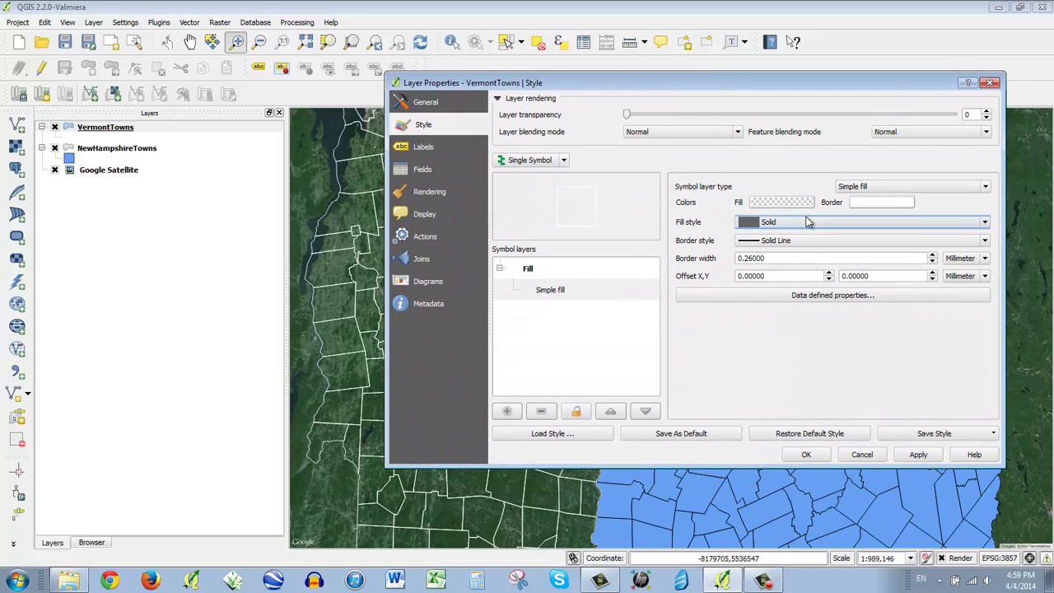
left_click(825, 457)
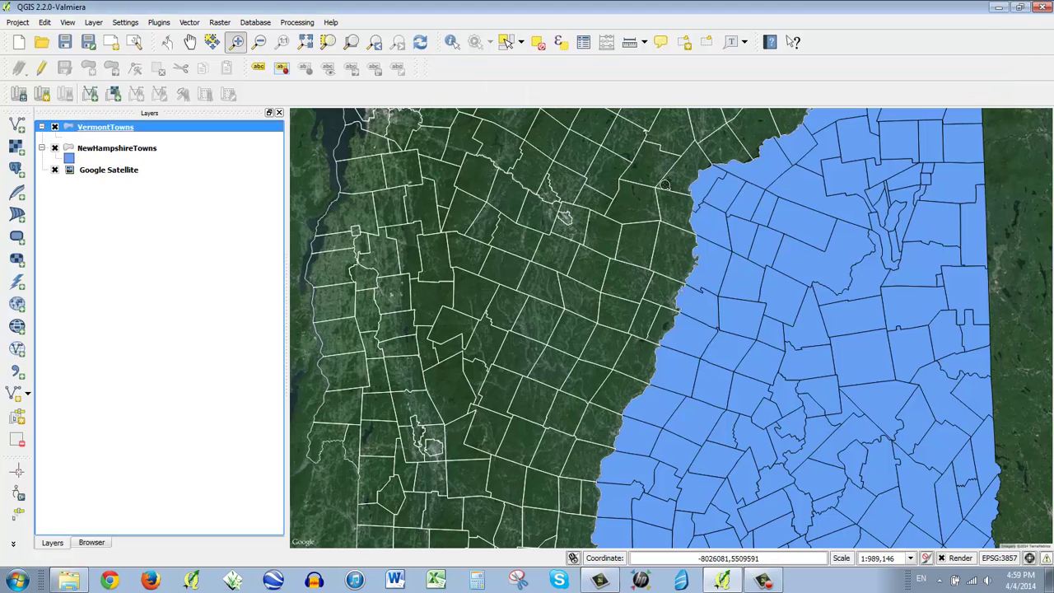
Set the NewHampshireTowns simple fill colour's alpha to 0 for a fully transparent fill
left_click(93, 156)
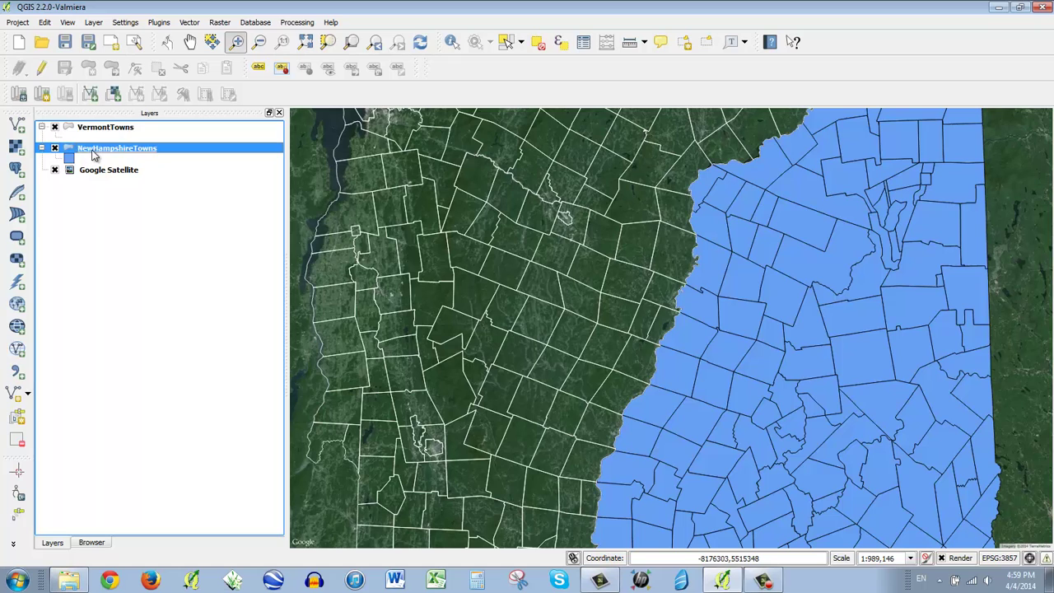
double_click(93, 155)
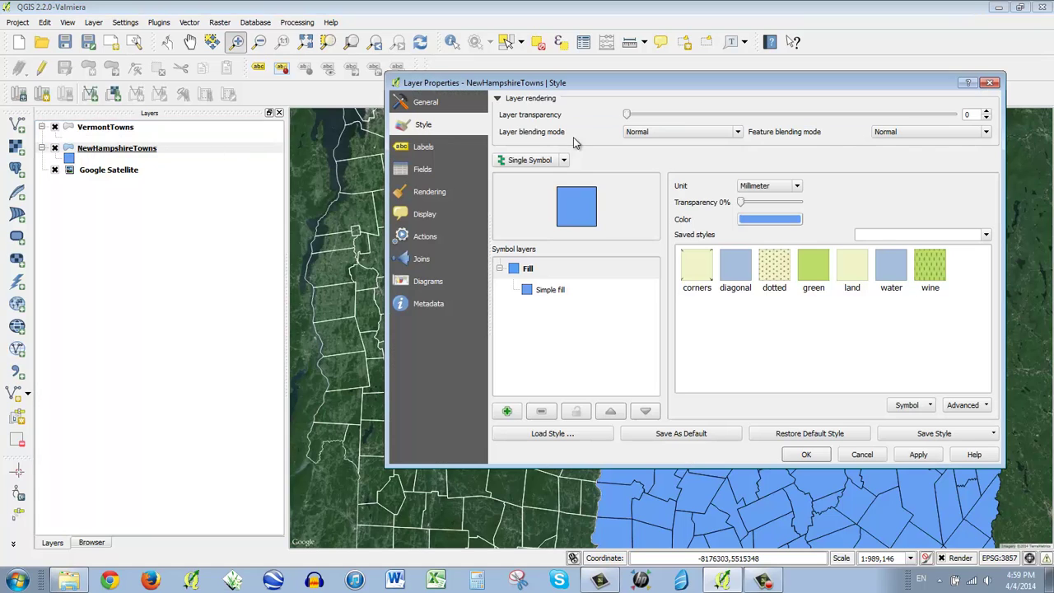
left_click(555, 290)
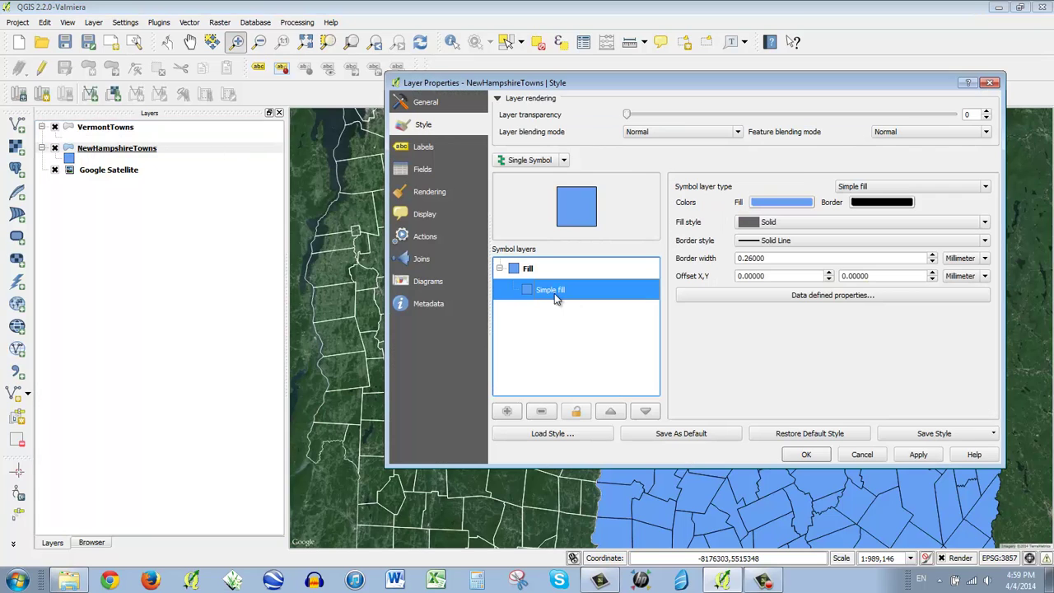
left_click(783, 206)
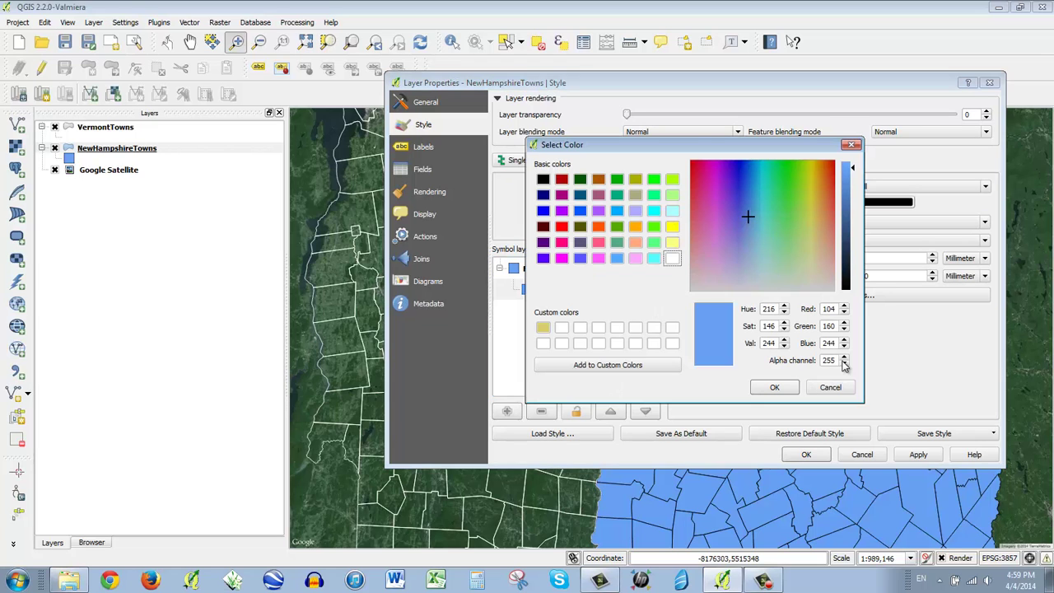
double_click(832, 360)
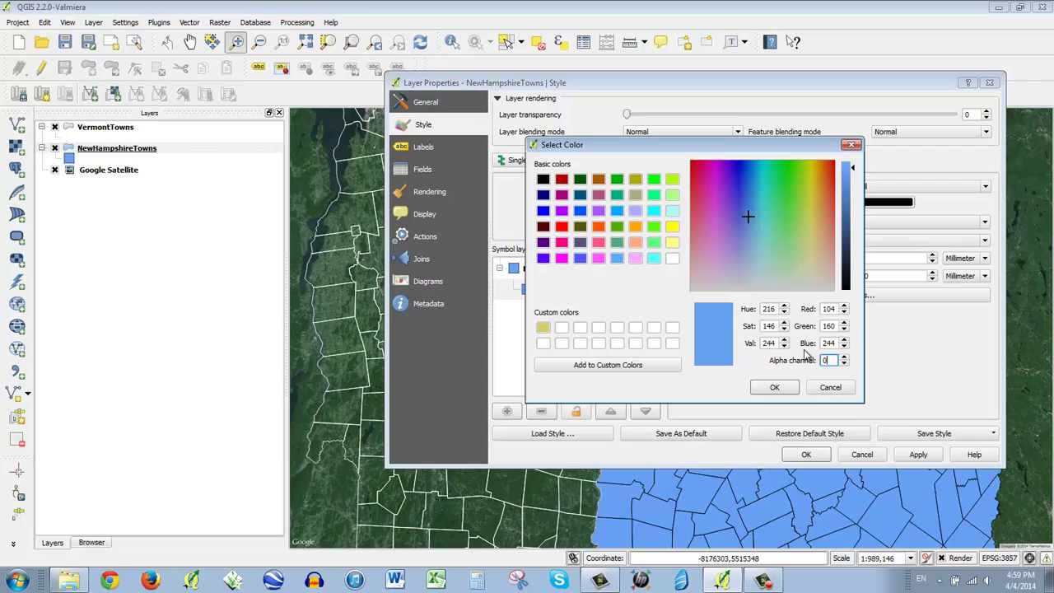
type("0")
left_click(773, 387)
Make the New Hampshire town border colour white and close the layer properties
left_click(911, 211)
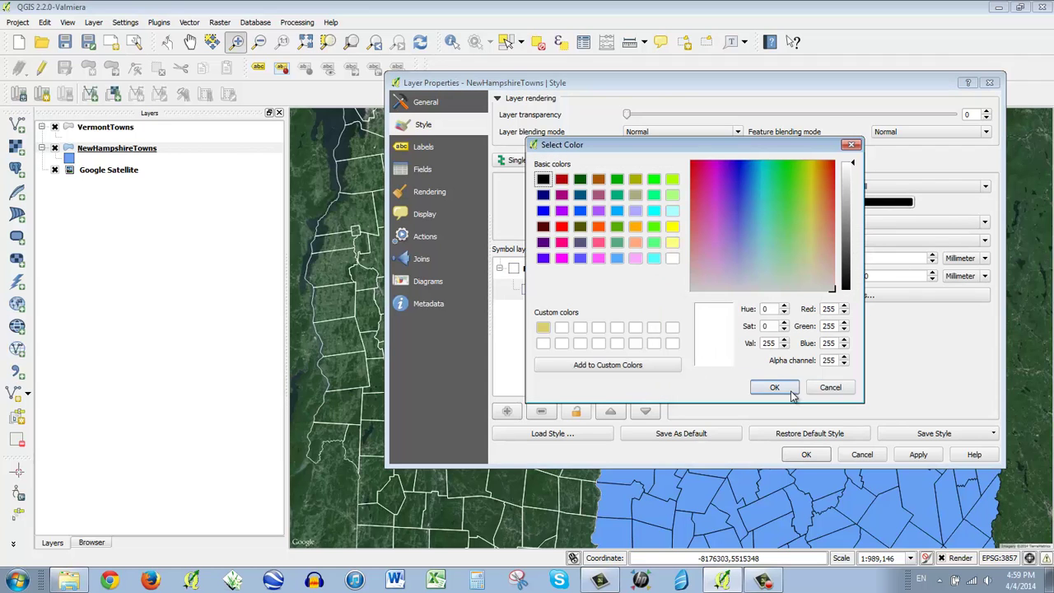
left_click(775, 387)
left_click(807, 456)
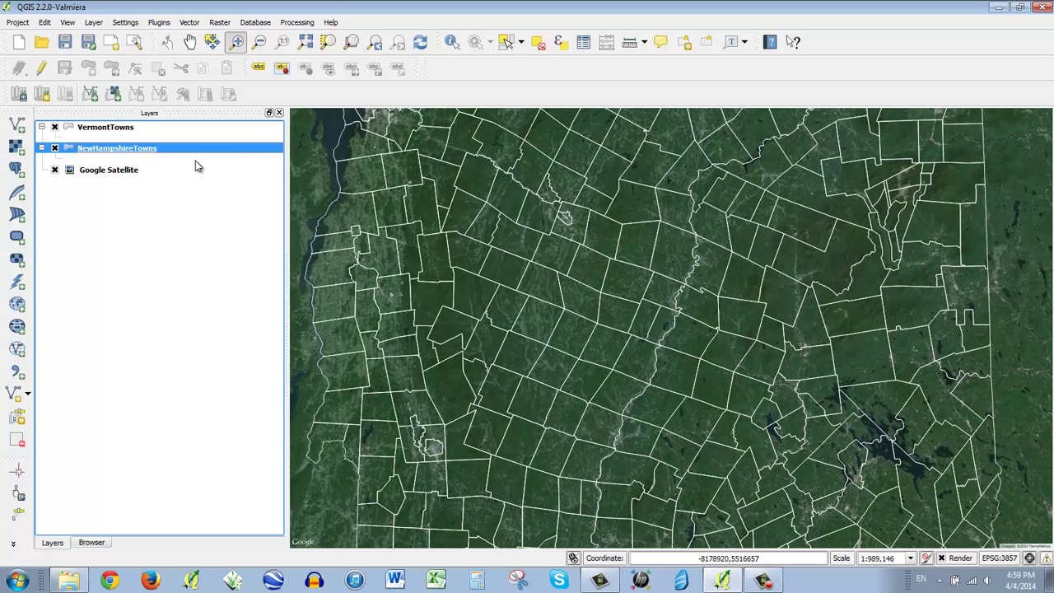
Enable 'Label this layer with' for VermontTowns using the TOWNNAME field and apply
left_click(124, 132)
double_click(123, 132)
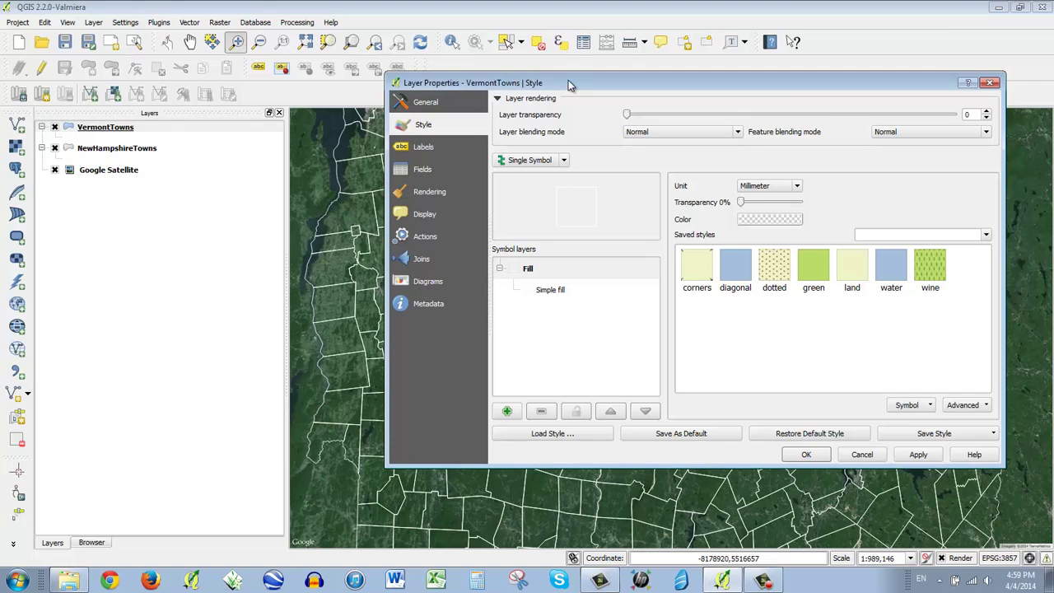
left_click_drag(571, 86, 422, 70)
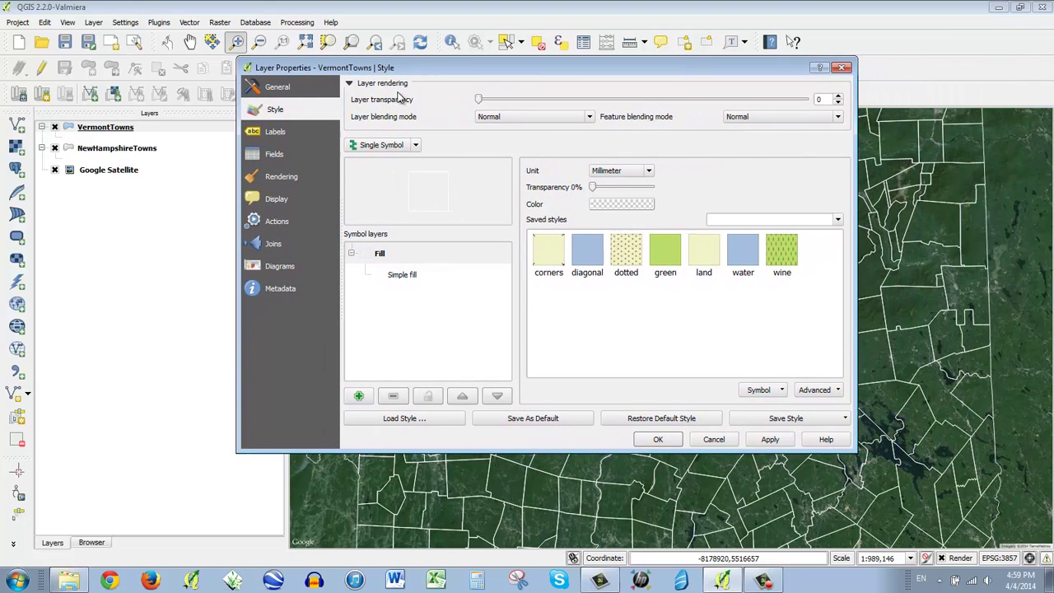
left_click(282, 134)
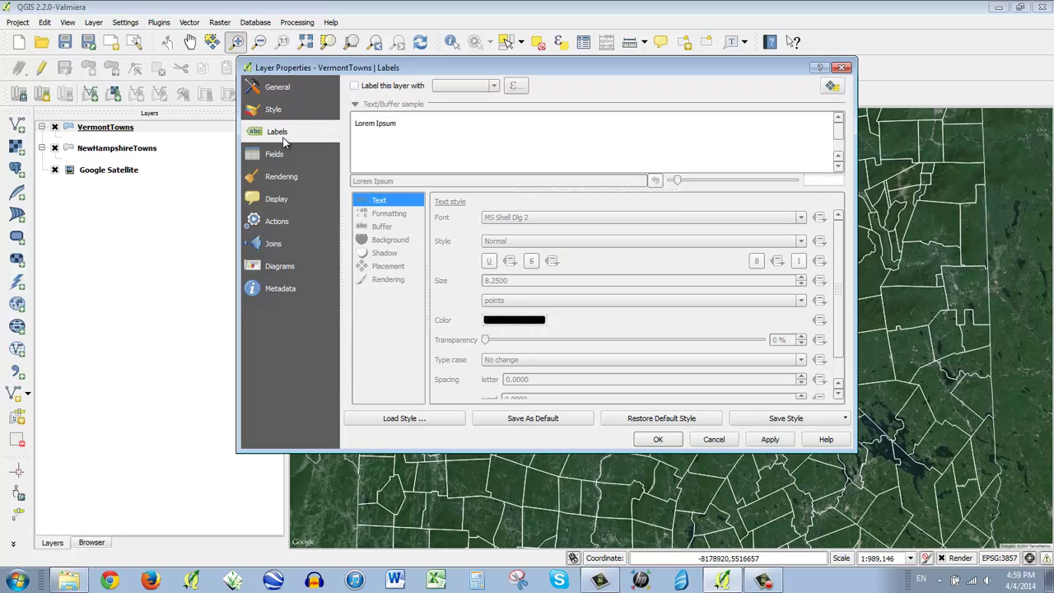
left_click(355, 86)
left_click(468, 86)
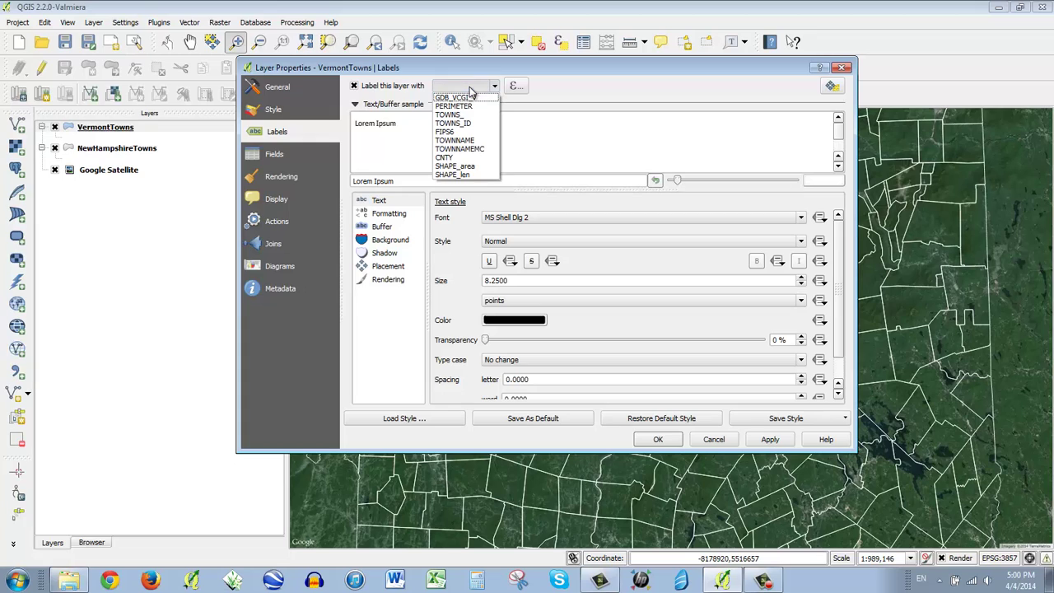
left_click(468, 141)
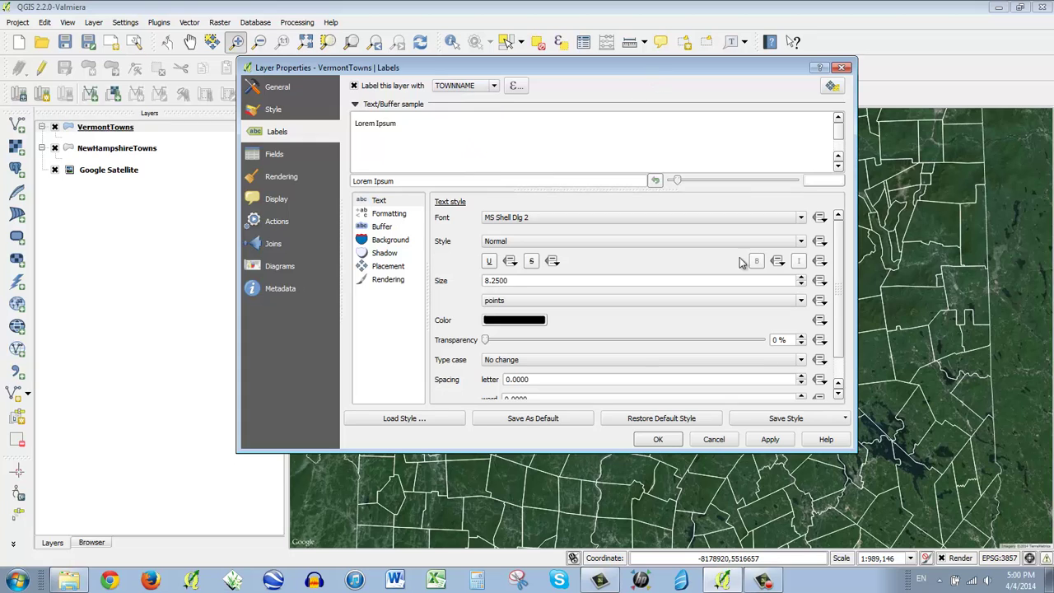
left_click(771, 441)
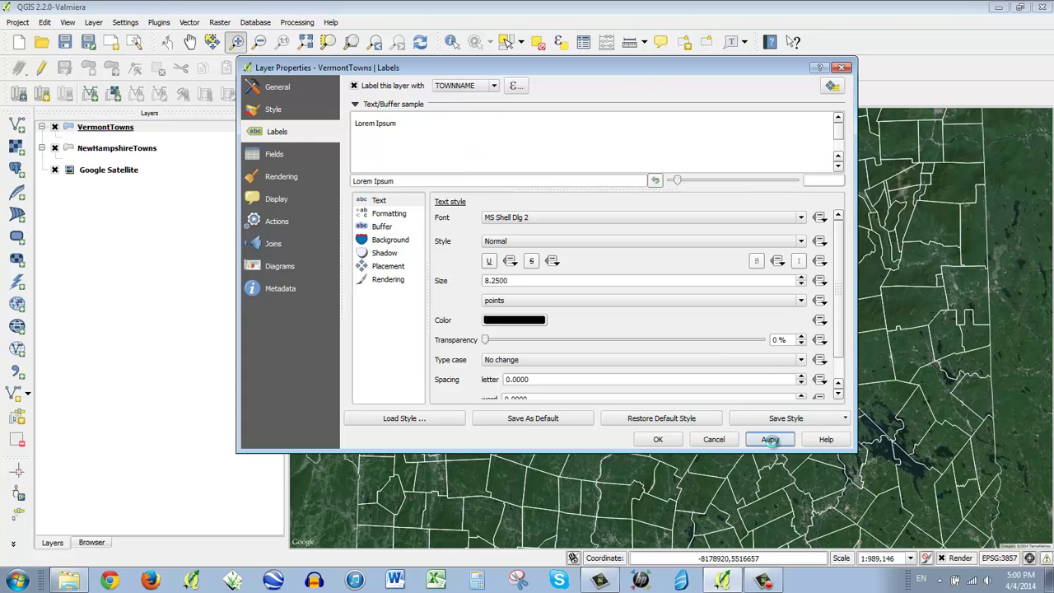
left_click_drag(537, 71, 685, 27)
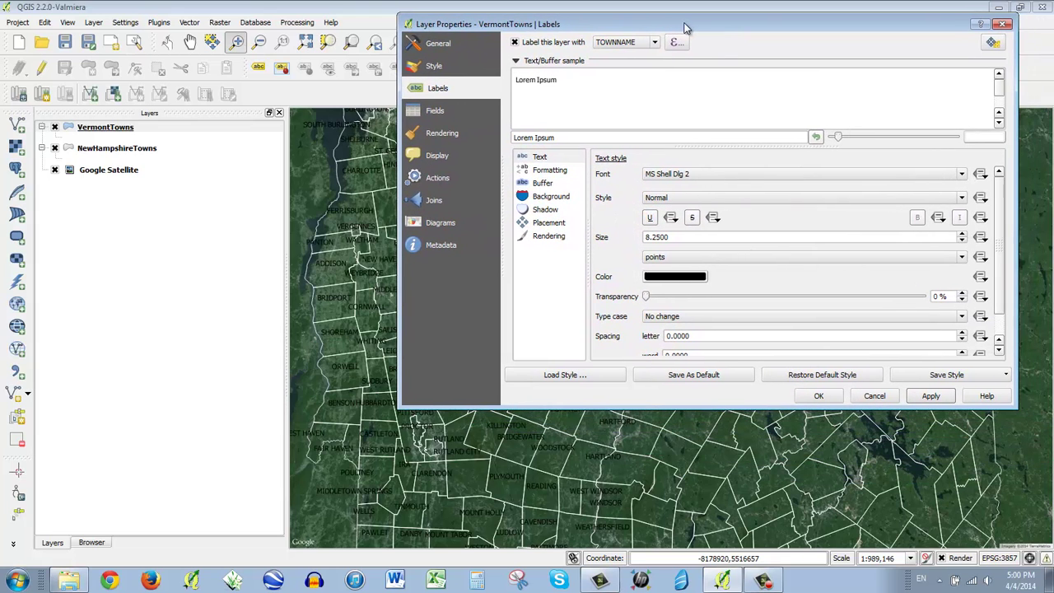
Set the Vermont town label text size to 6 points
left_click(962, 240)
left_click(962, 241)
left_click(697, 237)
left_click_drag(653, 237, 758, 238)
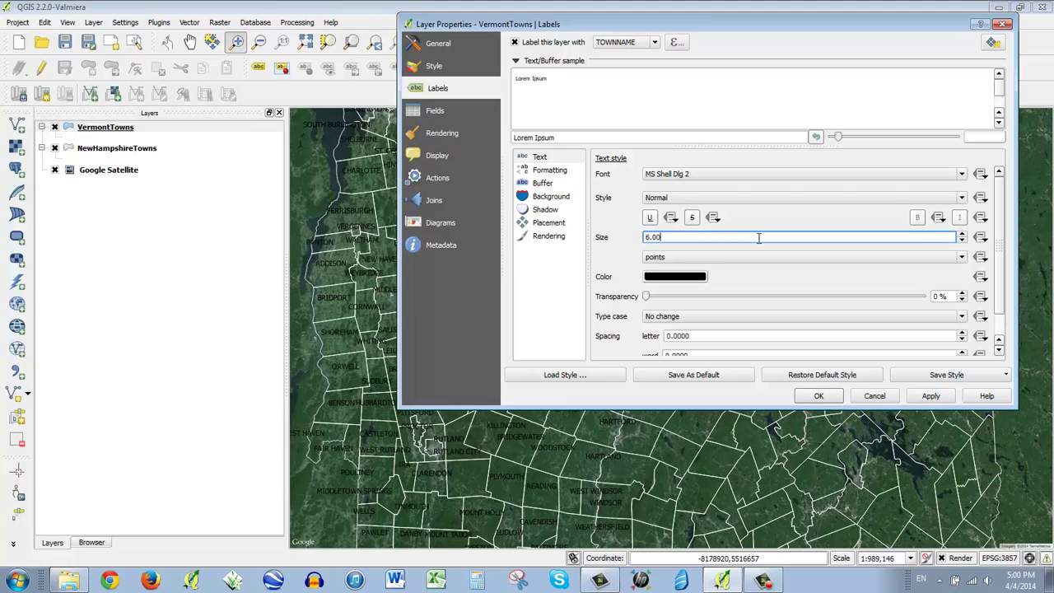
type("00")
left_click(931, 395)
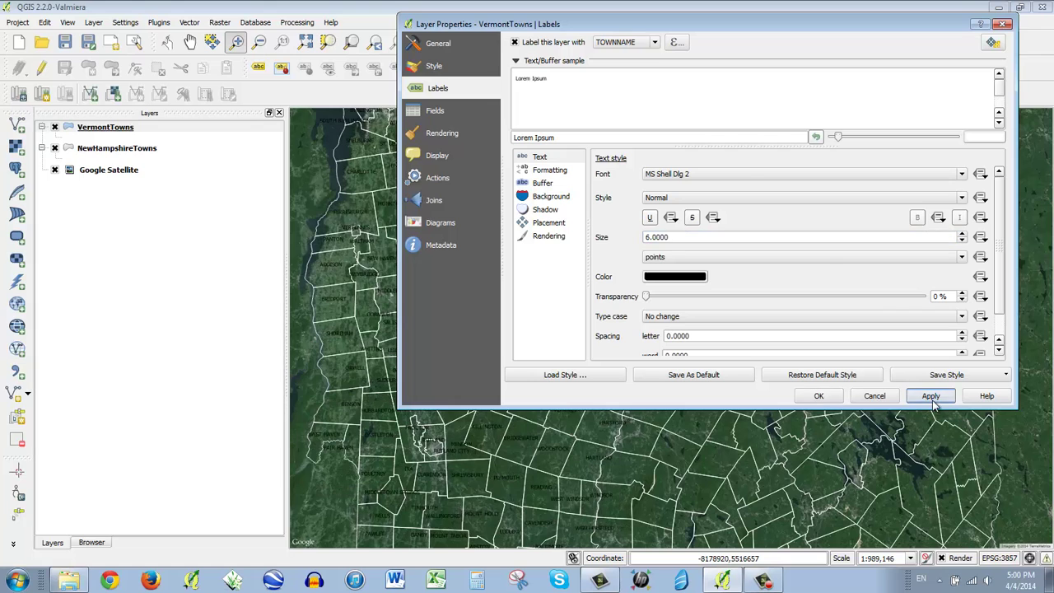
left_click_drag(591, 28, 495, 31)
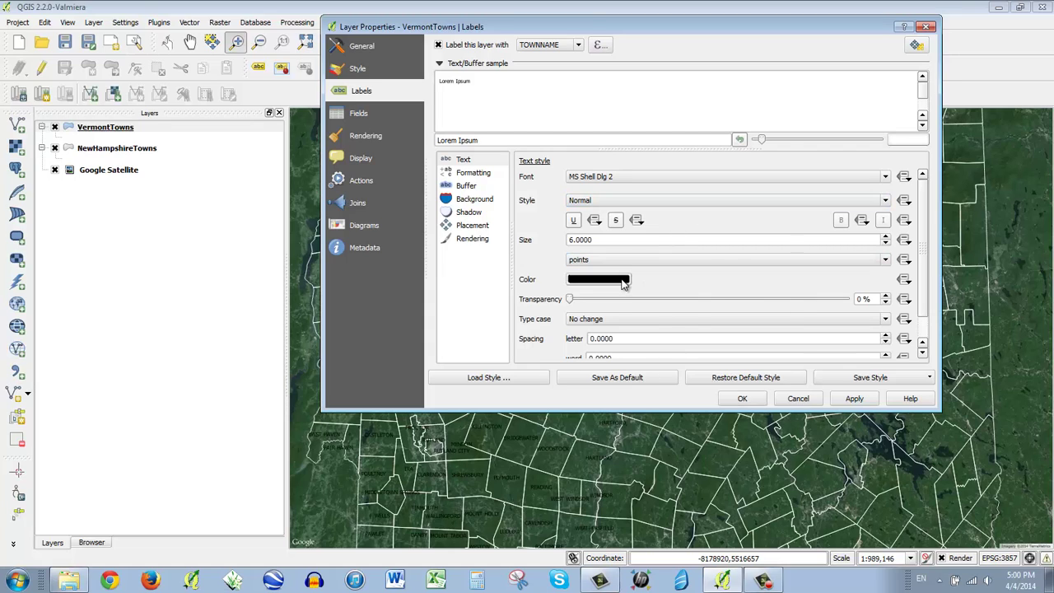
Change the Vermont label text color to white
left_click(623, 280)
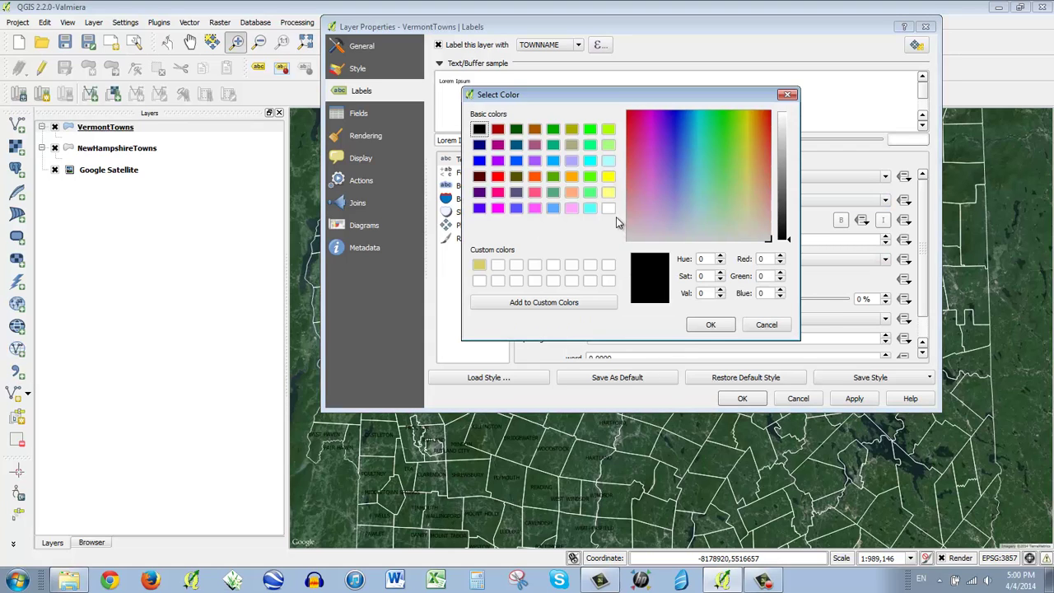
left_click(610, 211)
left_click(708, 325)
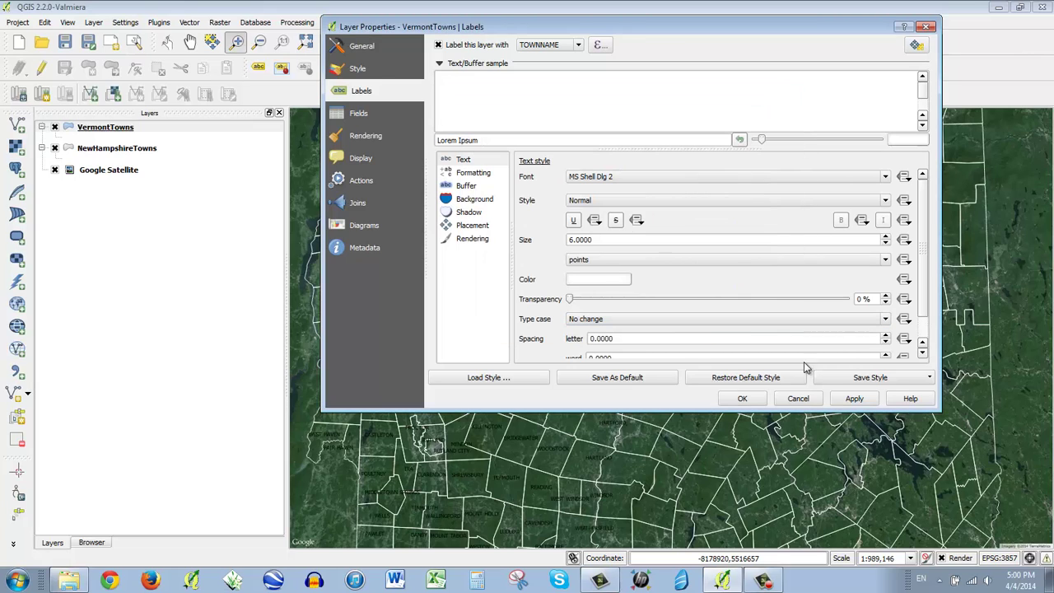
left_click(855, 397)
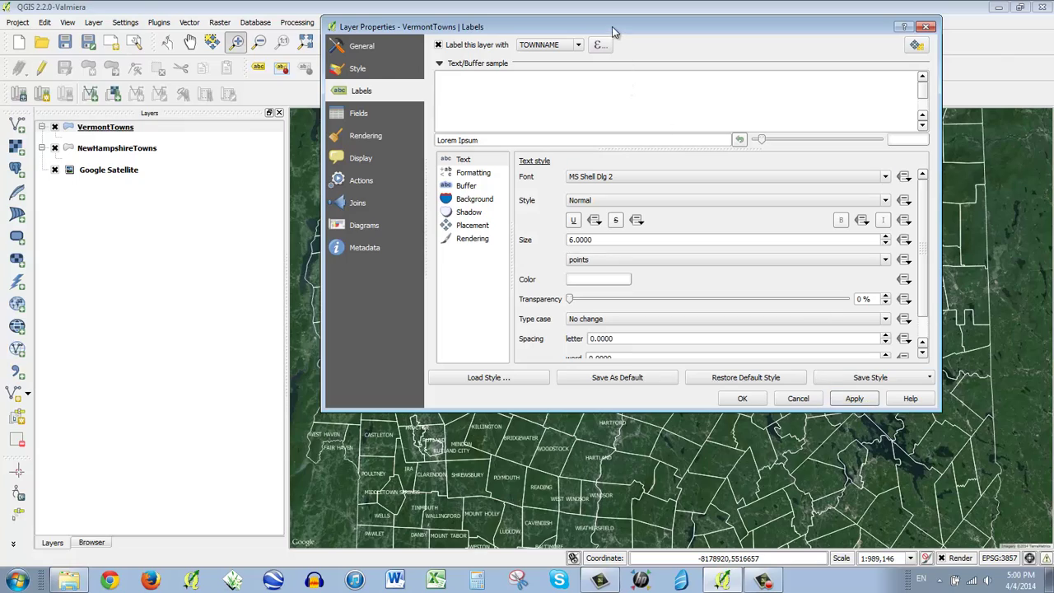
left_click_drag(612, 27, 590, 48)
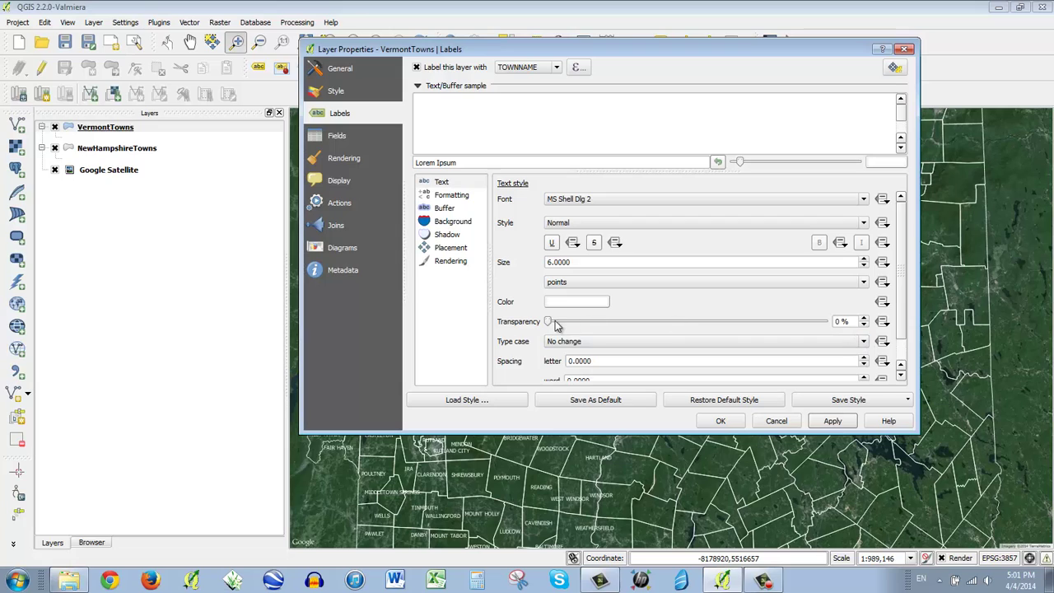
Give the Vermont labels 35% transparency and close the layer properties
left_click_drag(613, 322, 647, 321)
left_click(834, 420)
left_click_drag(601, 45, 613, 7)
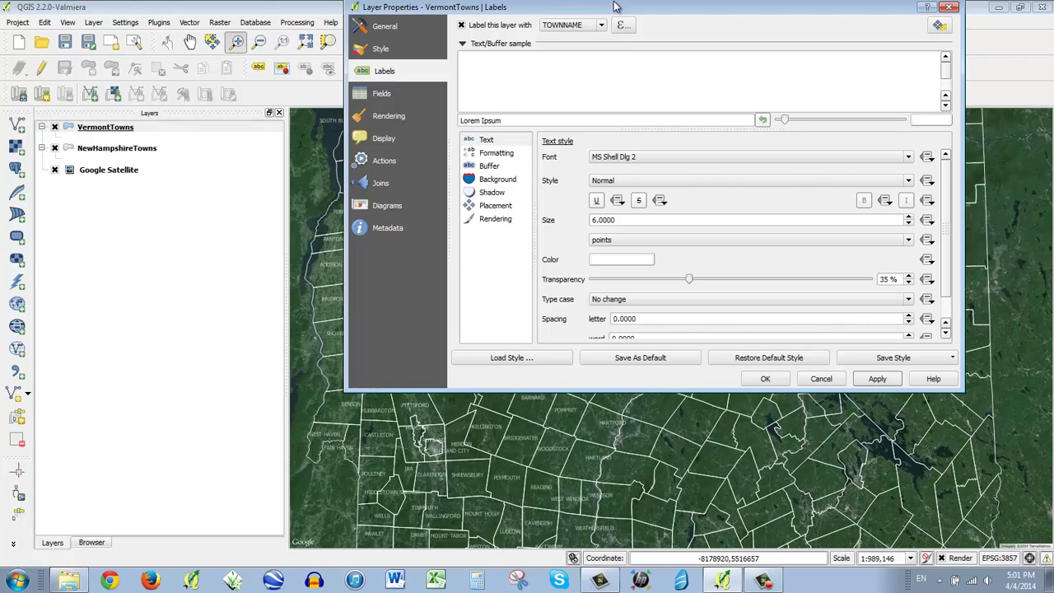
left_click_drag(614, 6, 614, 11)
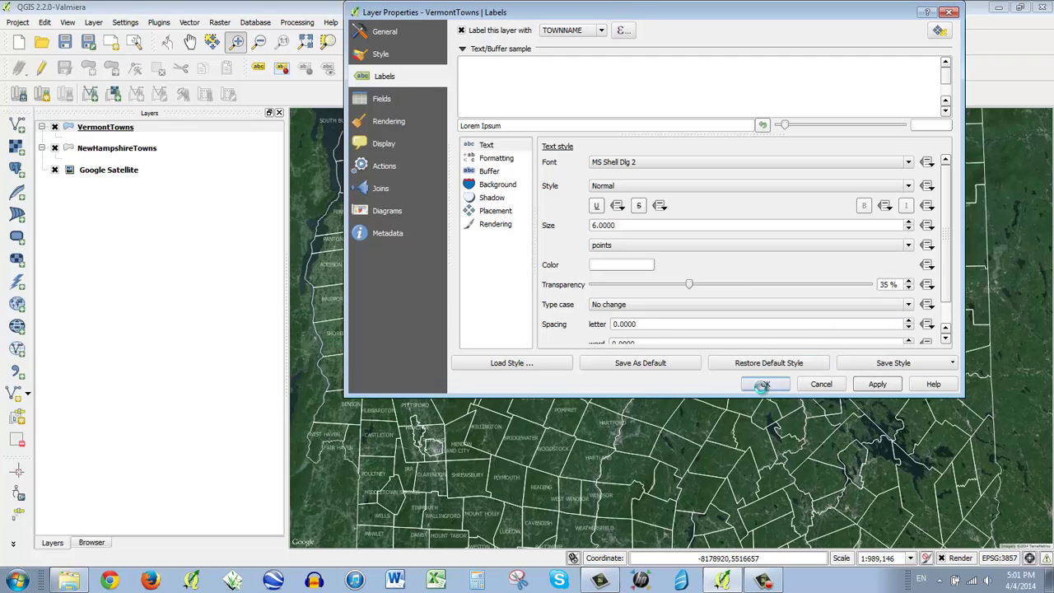
left_click(764, 385)
left_click(104, 149)
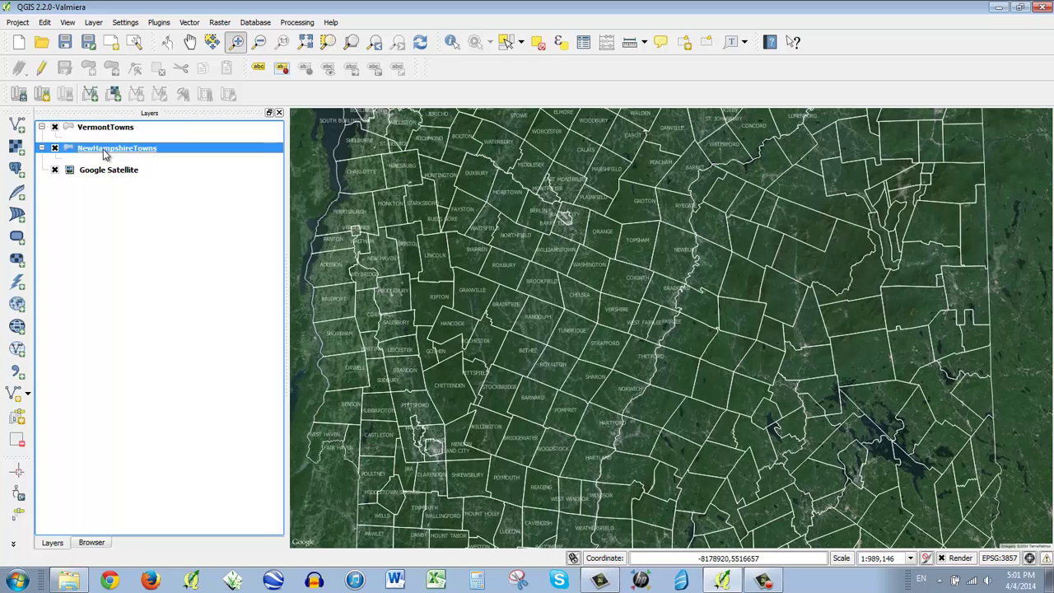
Turn on NewHampshireTowns labels using the NAME field
double_click(103, 149)
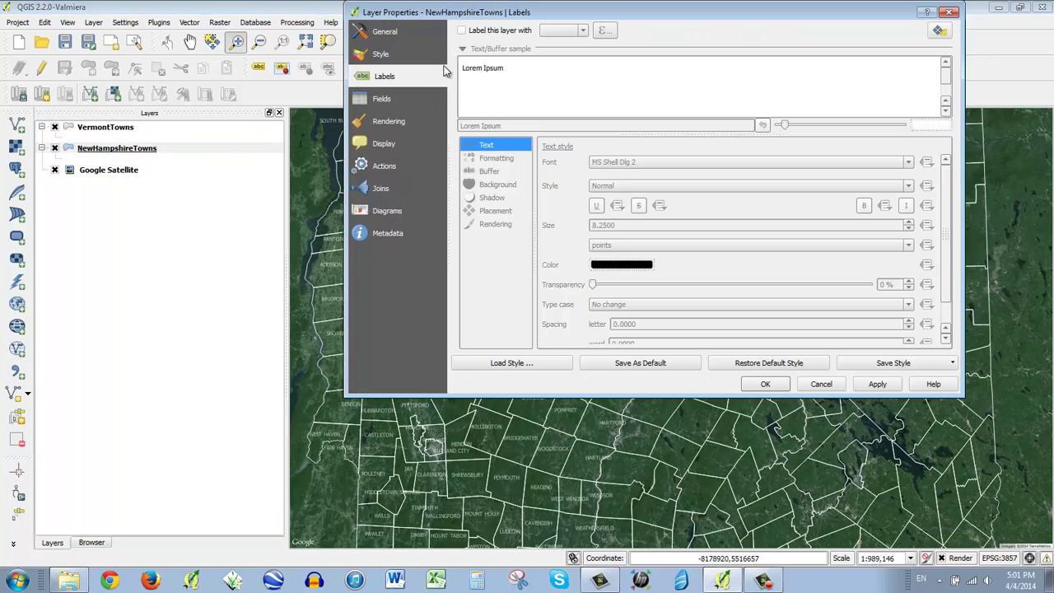
left_click(462, 31)
left_click(568, 31)
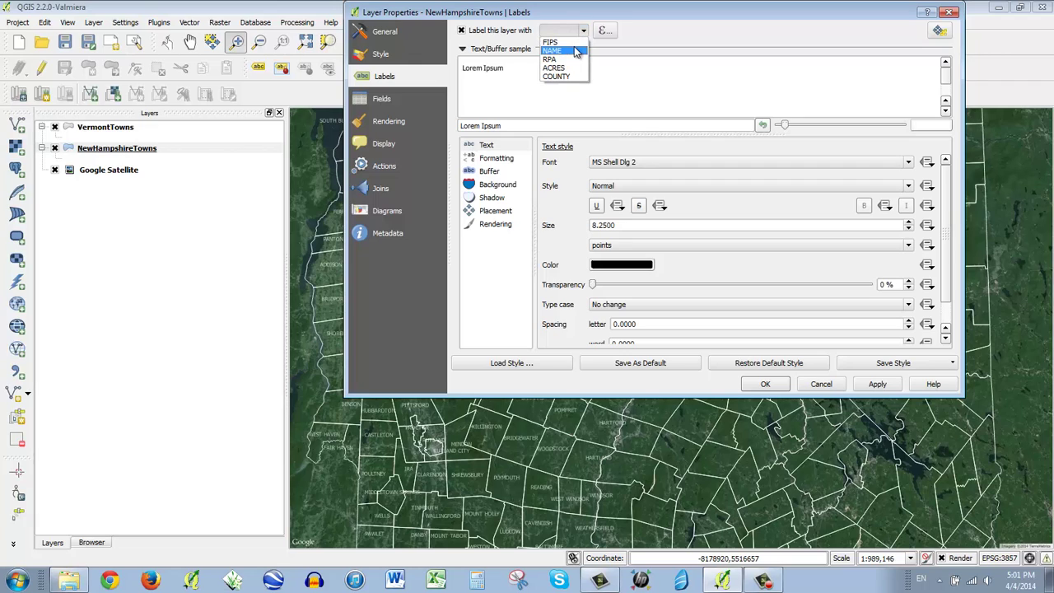
left_click(575, 51)
left_click(877, 383)
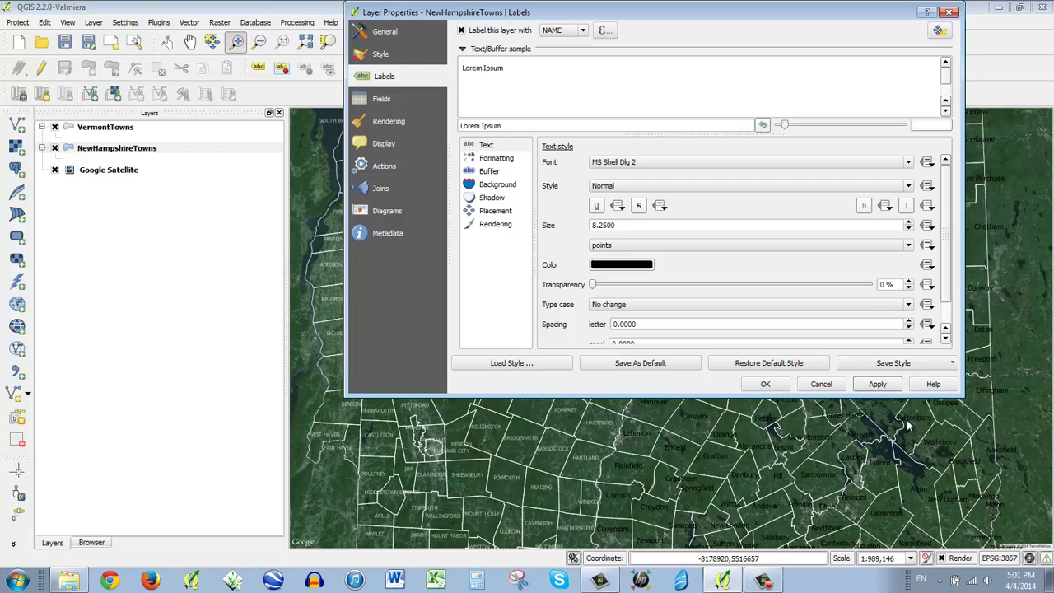
Begin lowering the New Hampshire label size toward 6 points
left_click(909, 230)
left_click(659, 229)
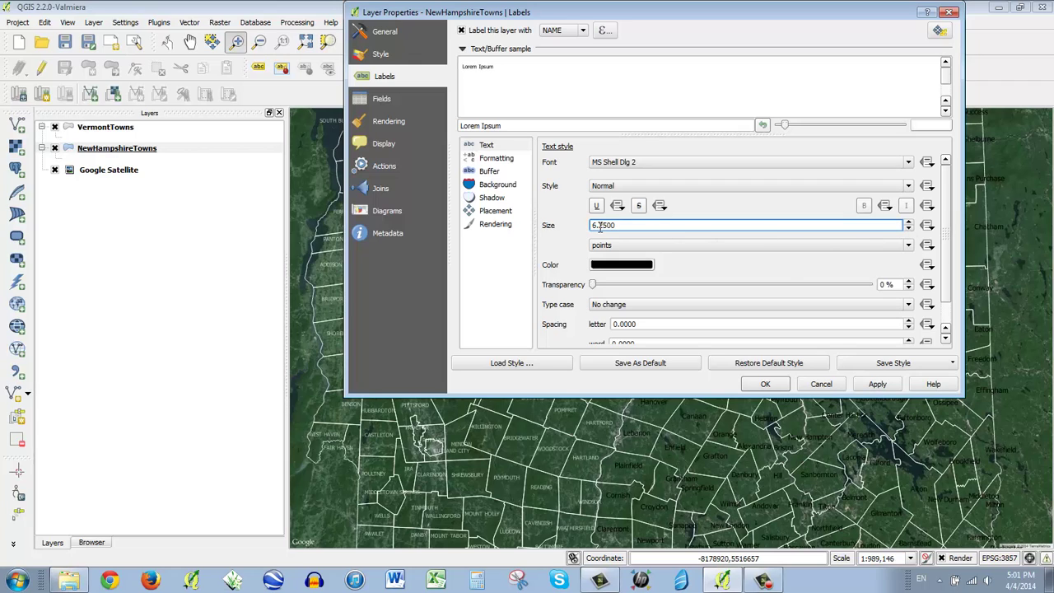
scroll(697, 226, "down", 2)
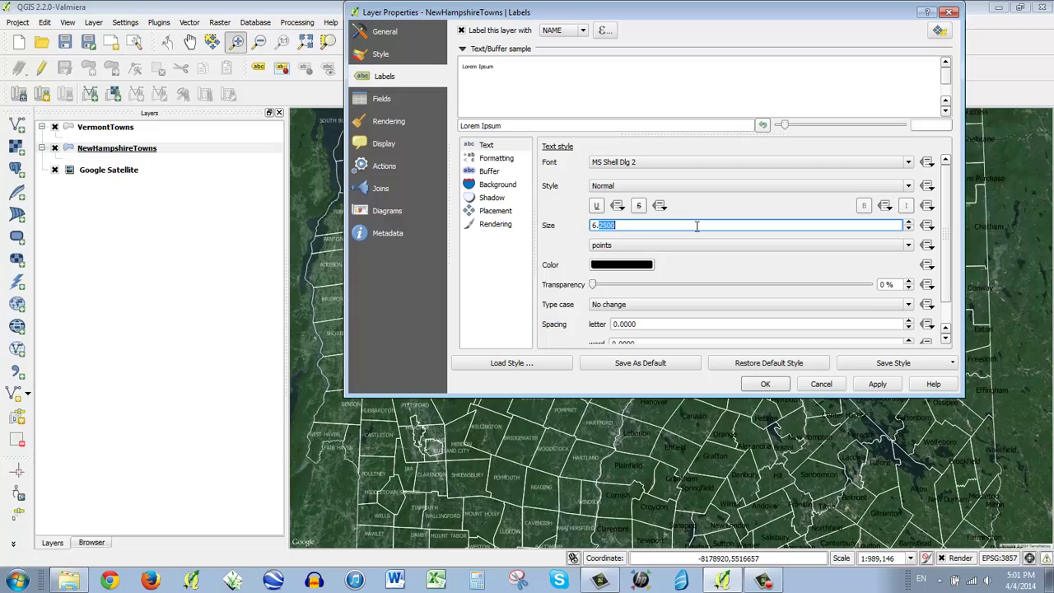
Apply the 6-point size to the New Hampshire town labels
left_click(876, 384)
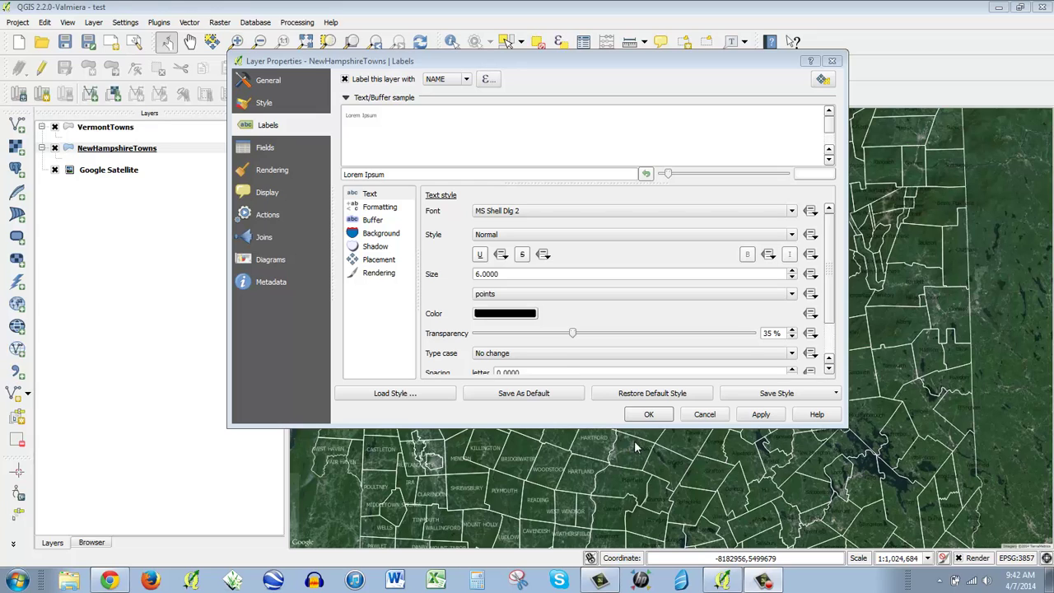
Color the New Hampshire town labels white and close Layer Properties
left_click(527, 314)
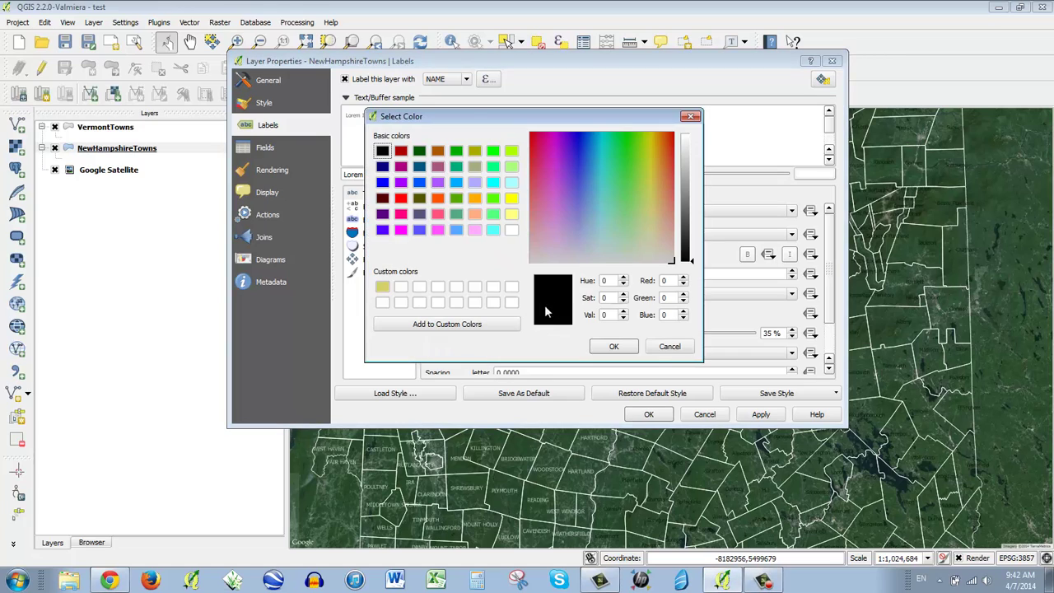
left_click(511, 230)
left_click(614, 346)
left_click(759, 416)
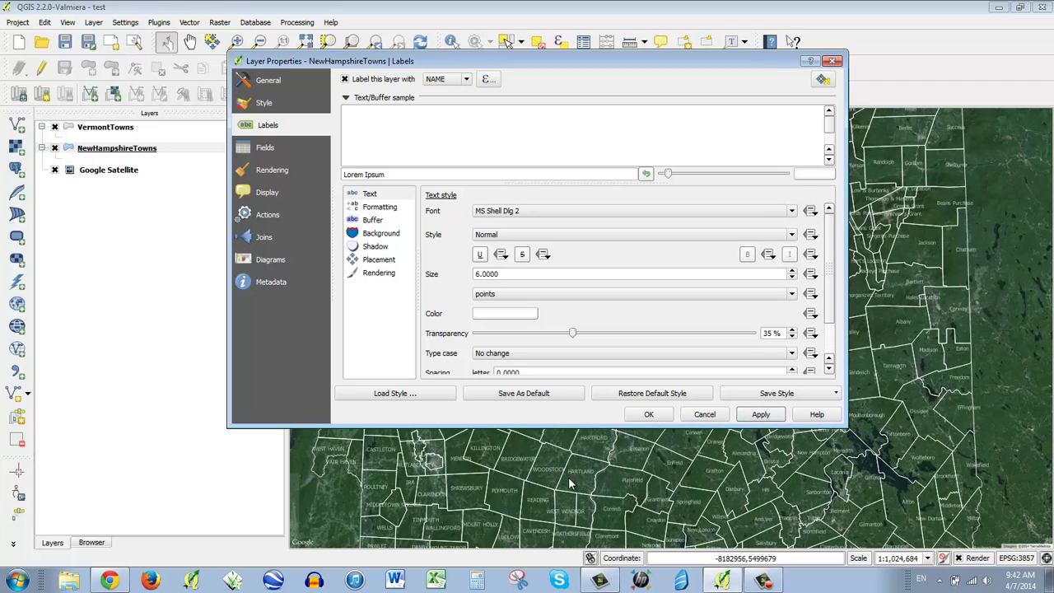
left_click(648, 414)
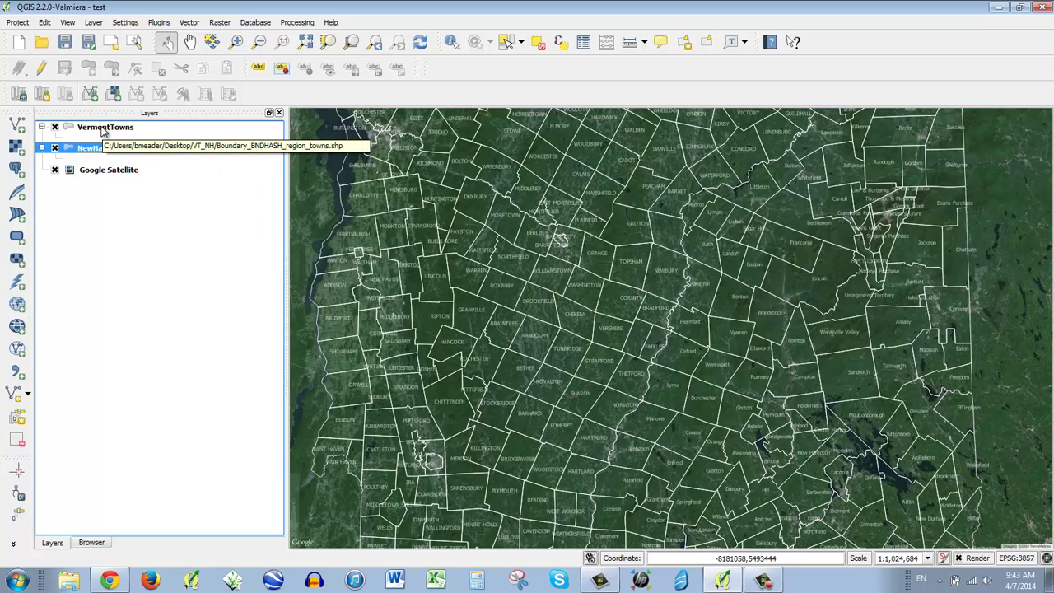
left_click(103, 130)
left_click(103, 151)
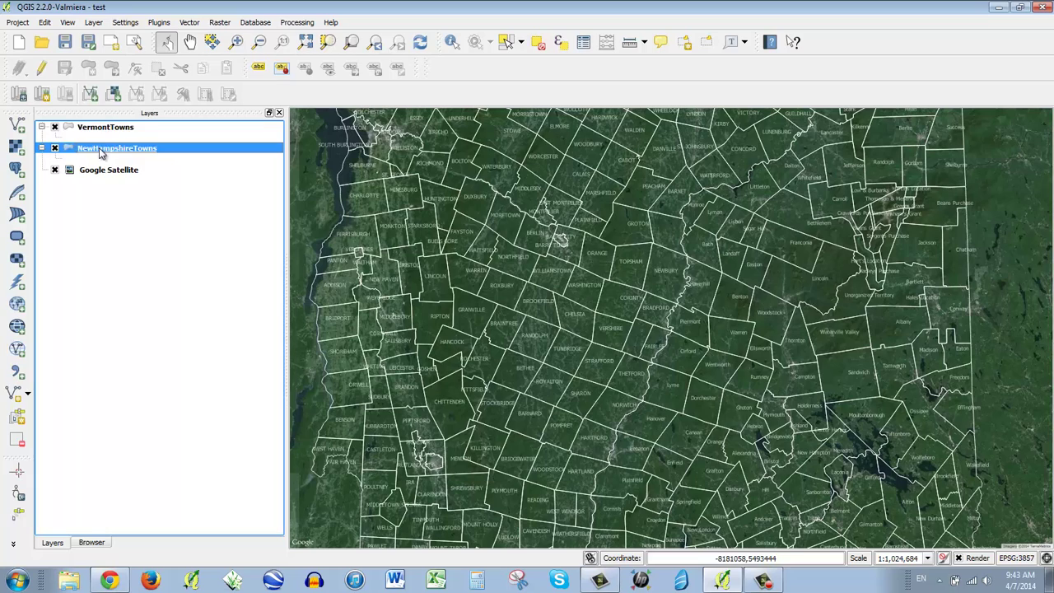
left_click(103, 130)
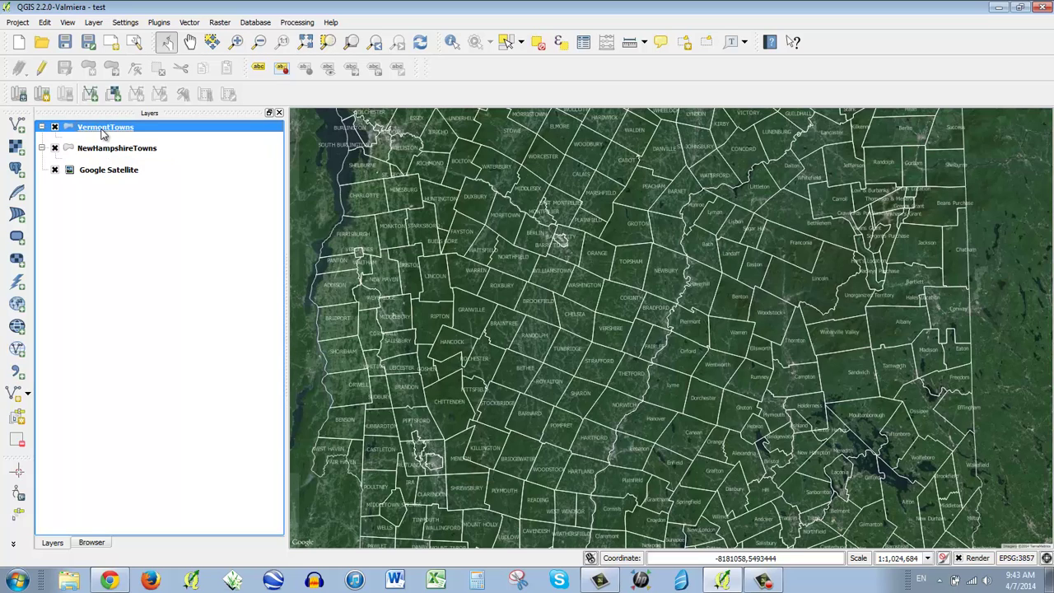
left_click(105, 151)
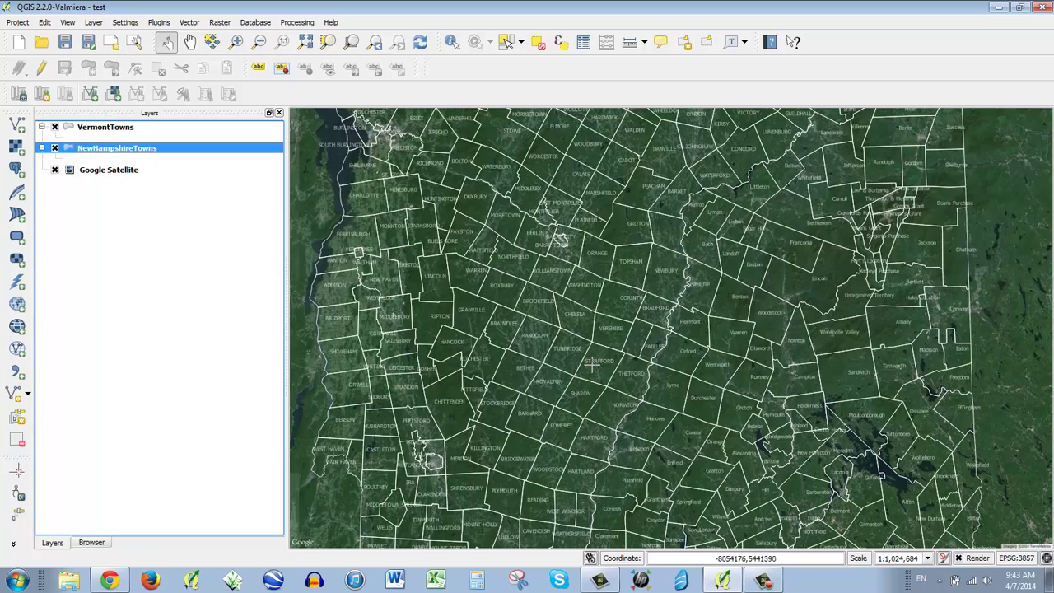
right_click(120, 154)
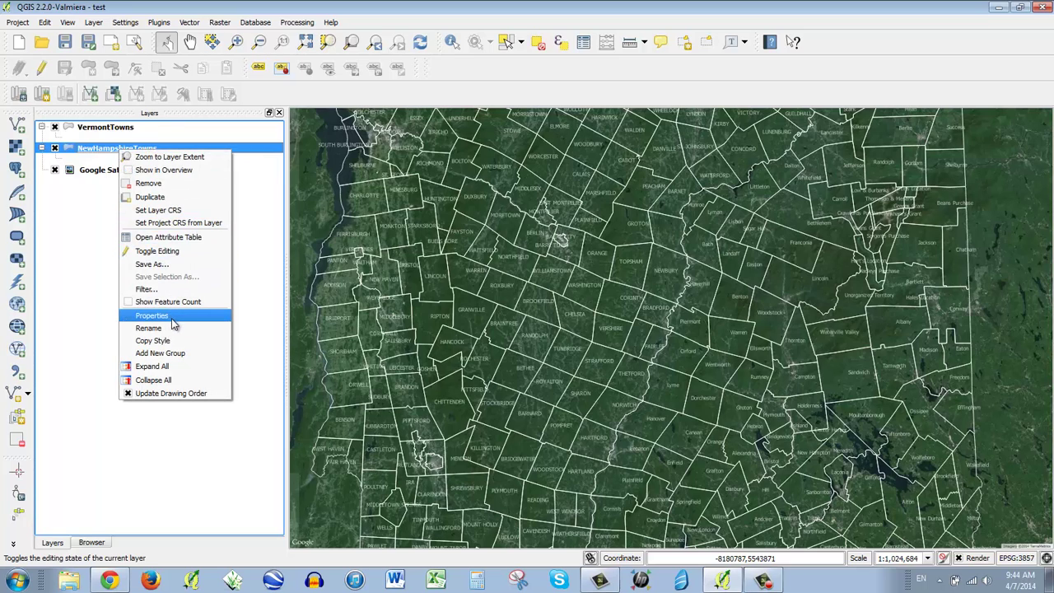
left_click(164, 239)
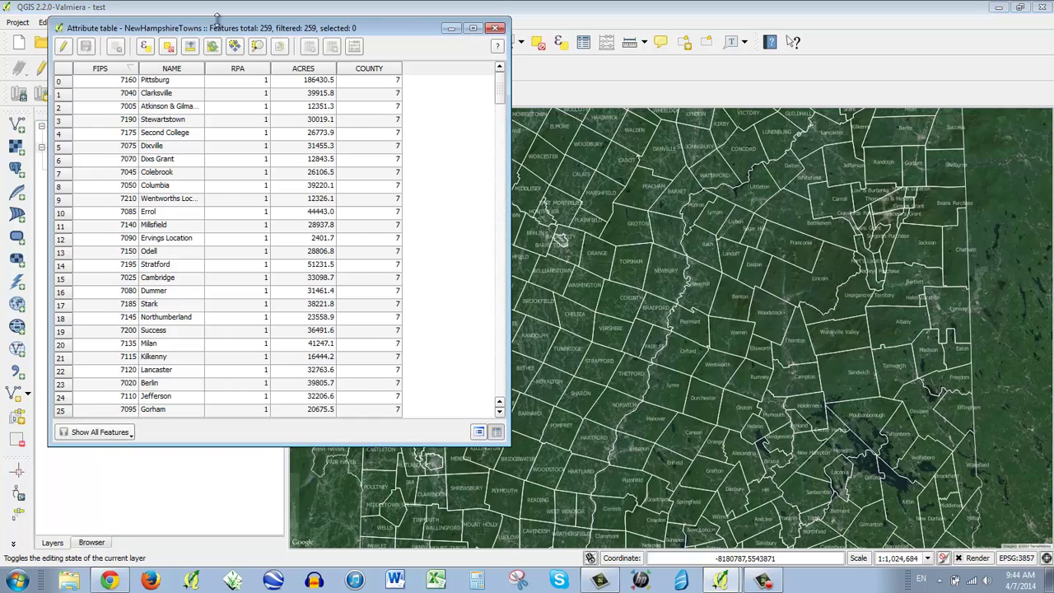
left_click_drag(221, 31, 387, 26)
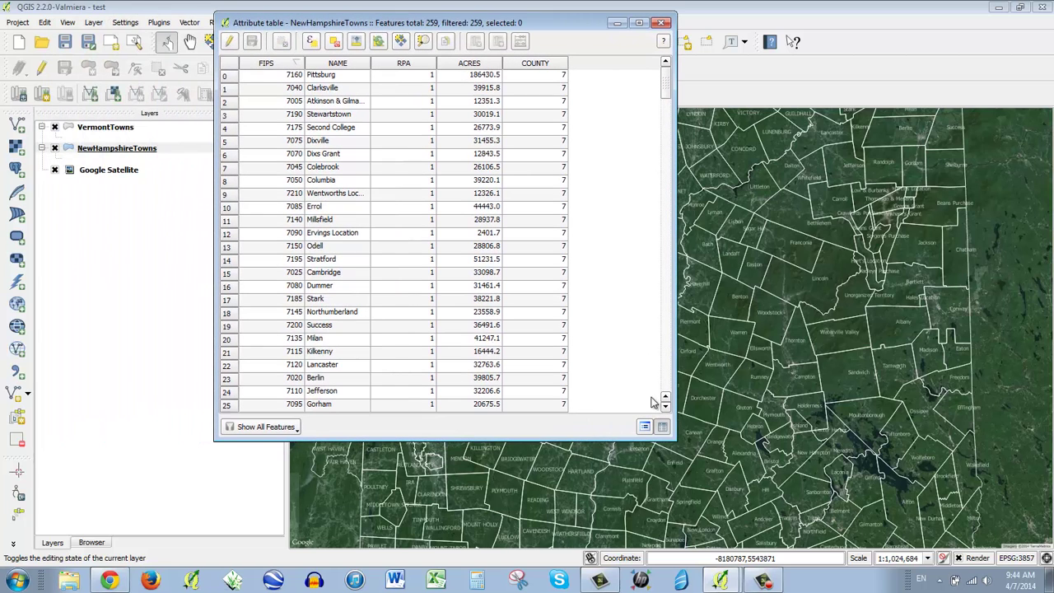
left_click_drag(676, 441, 591, 489)
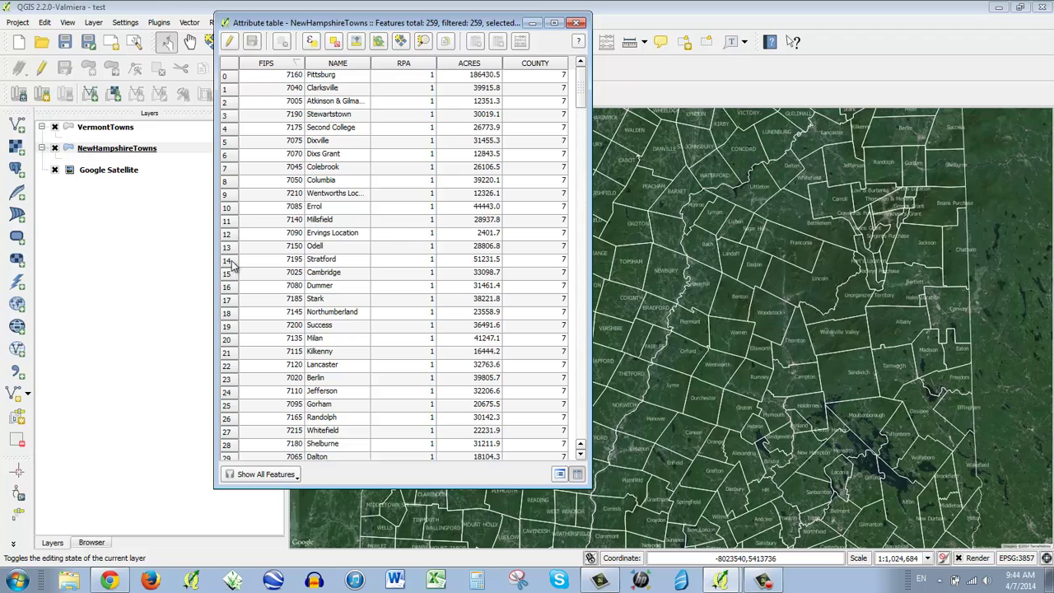
left_click_drag(375, 25, 281, 25)
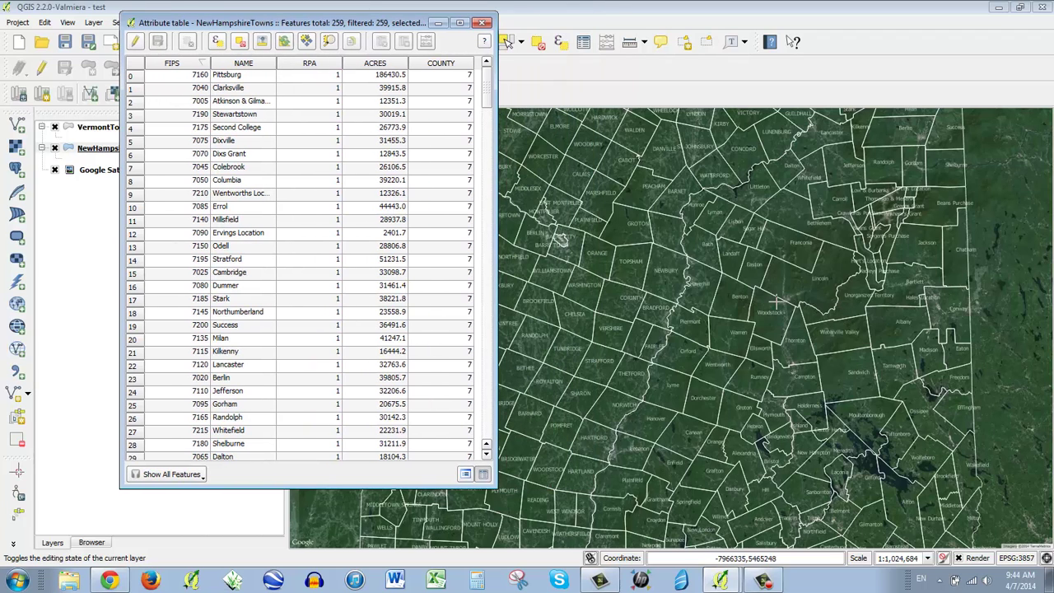
left_click(243, 64)
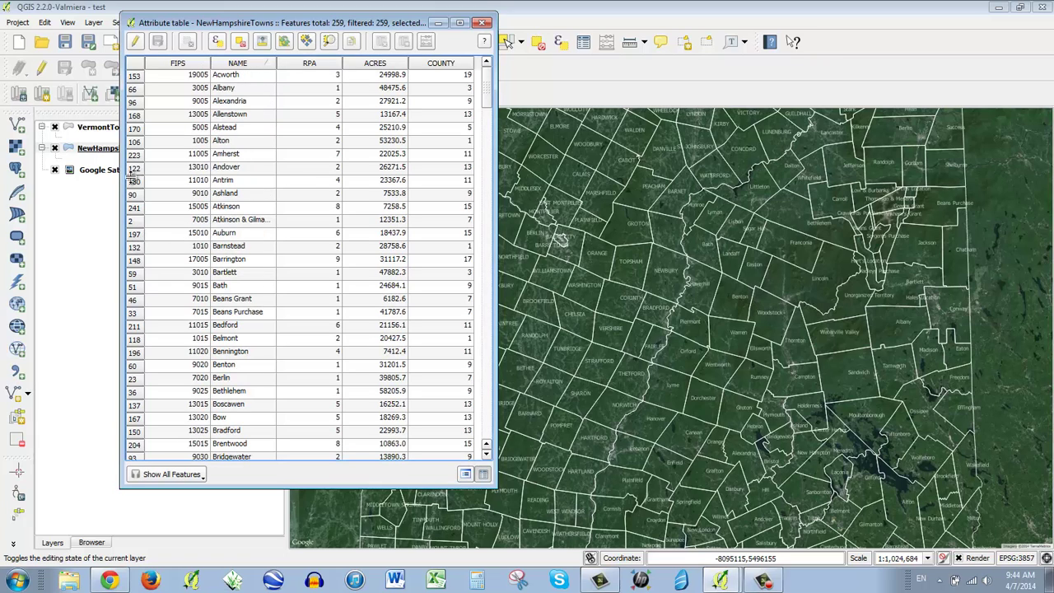
left_click_drag(130, 168, 137, 363)
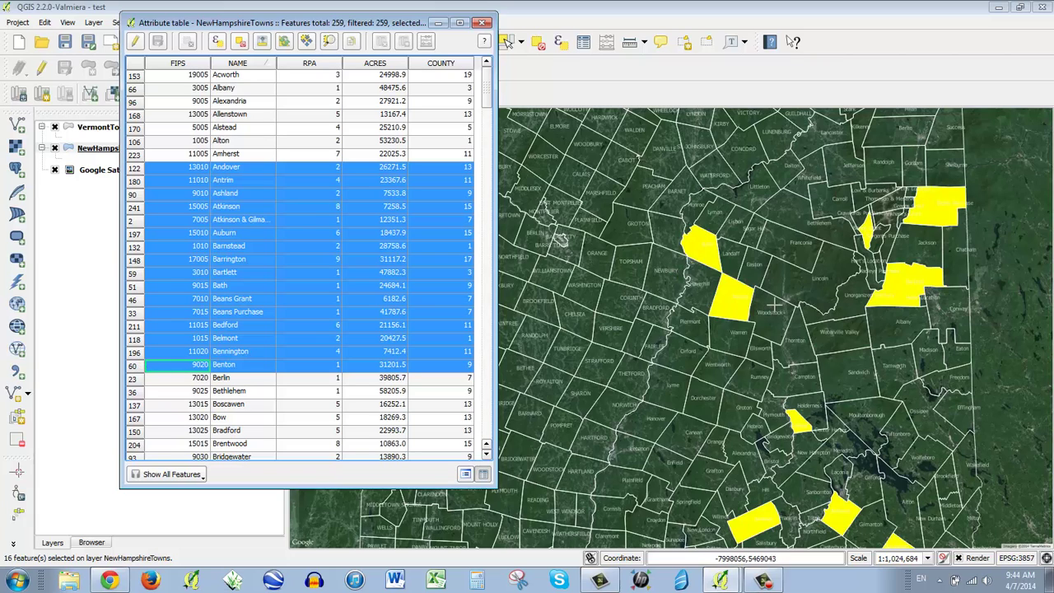
left_click(134, 142)
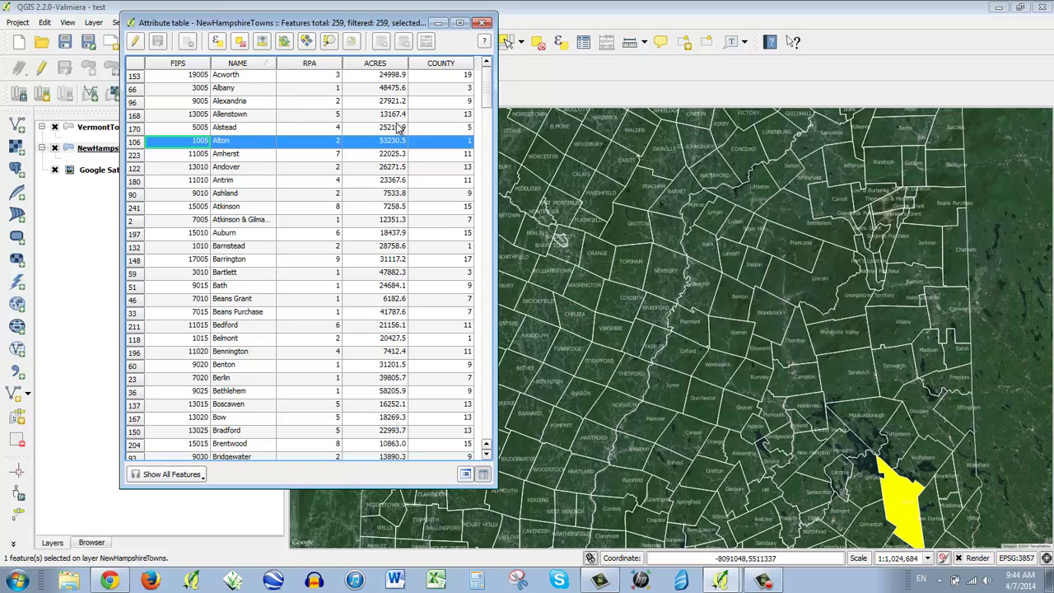
left_click(240, 43)
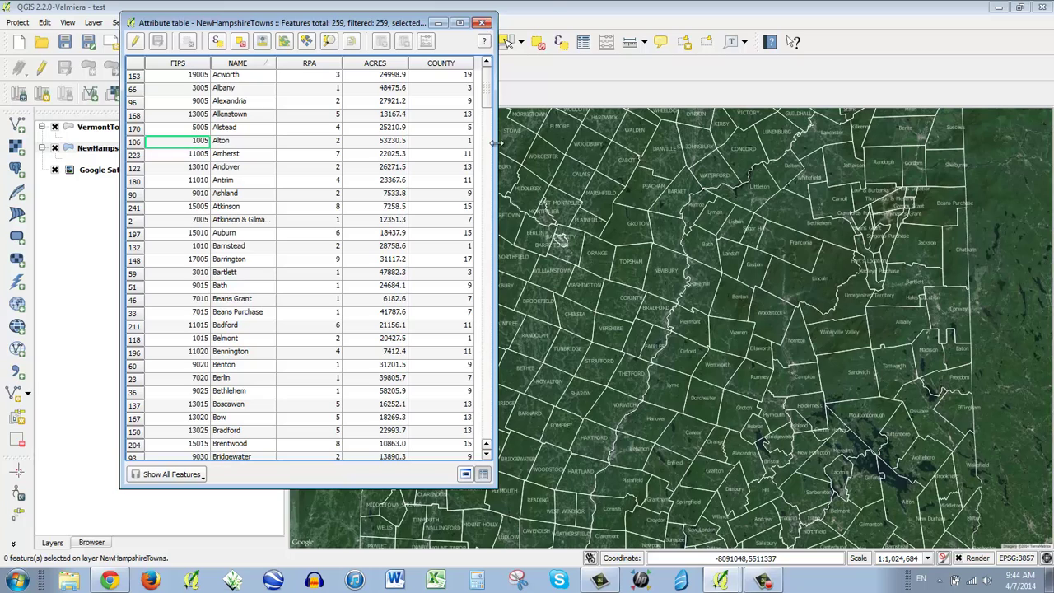
left_click_drag(494, 144, 694, 153)
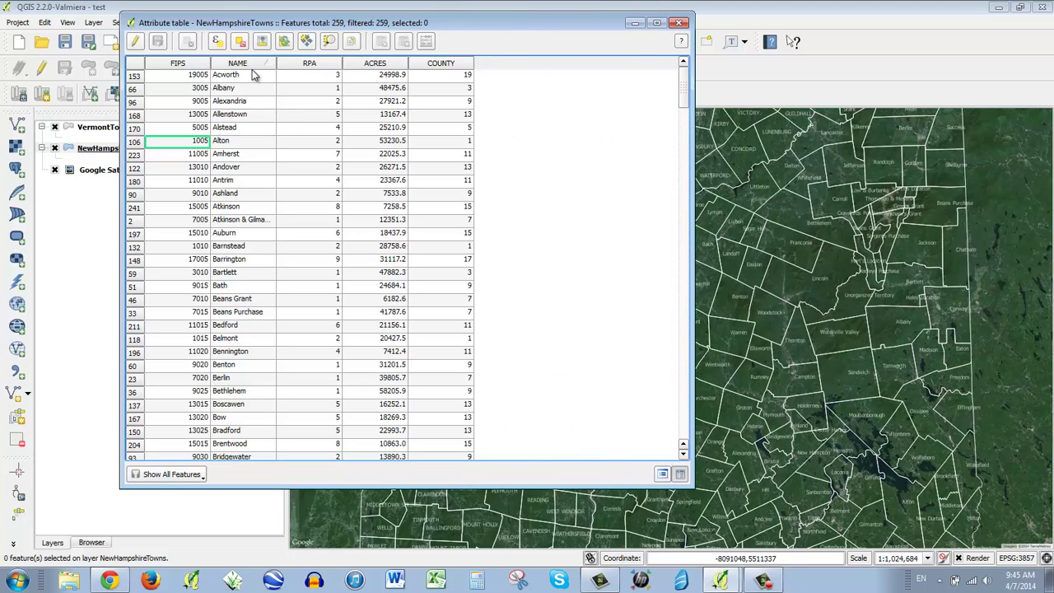
left_click(679, 22)
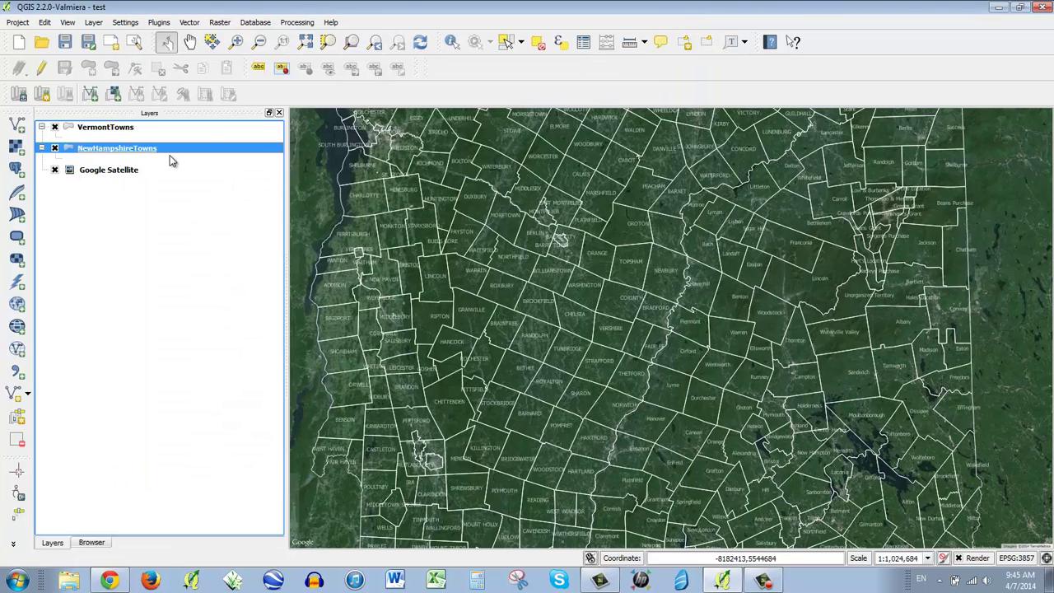
left_click(111, 130)
right_click(113, 133)
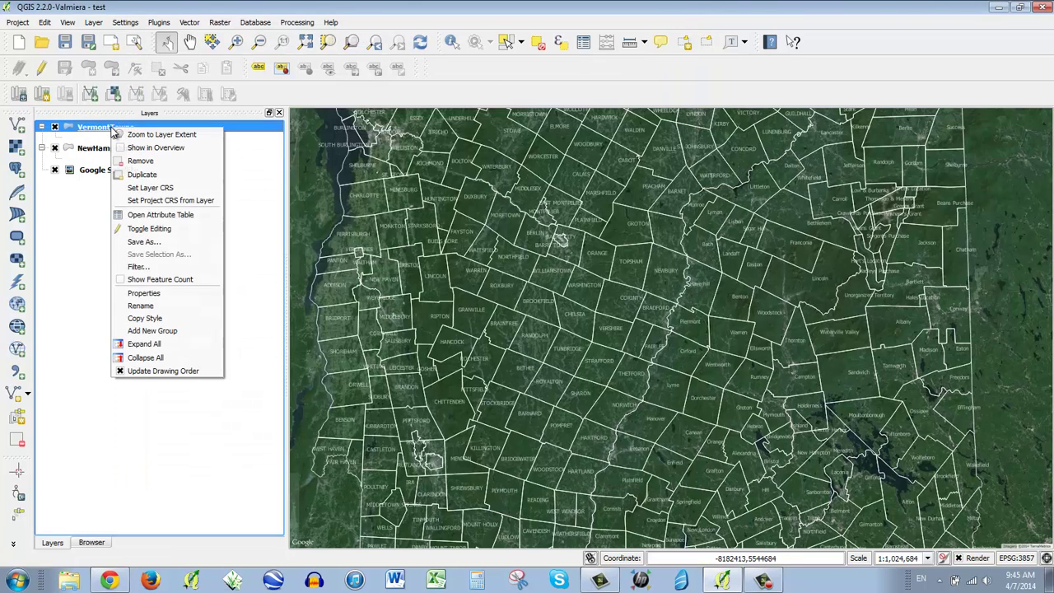
left_click(169, 216)
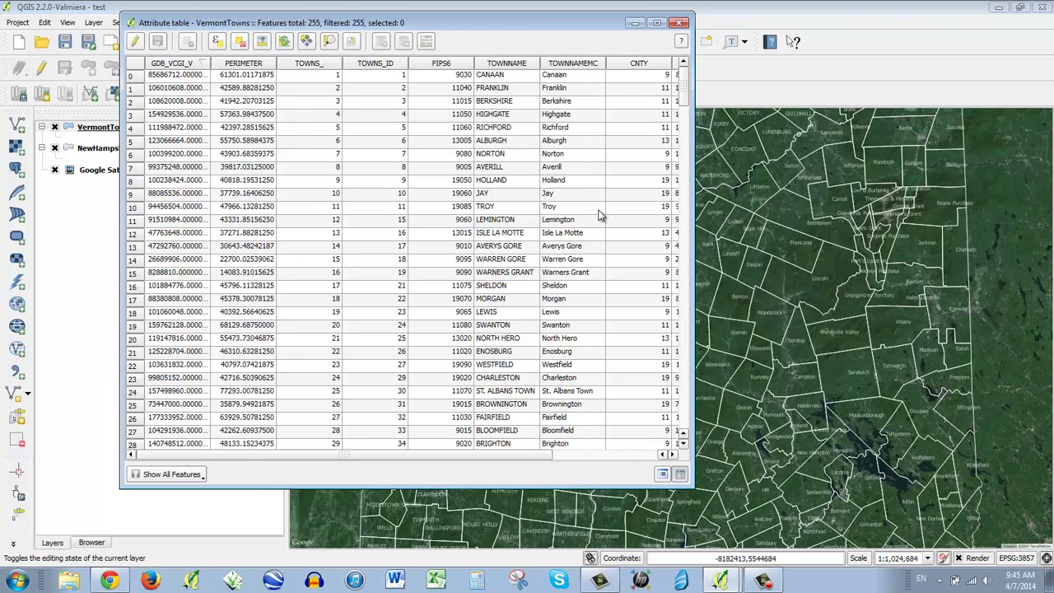
left_click_drag(706, 240, 980, 256)
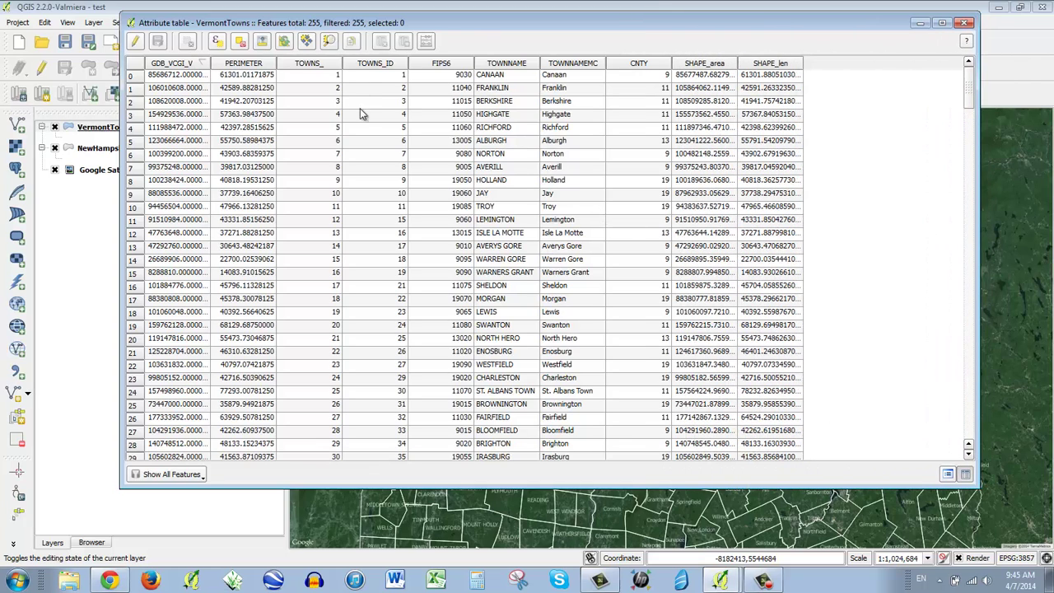
left_click_drag(482, 22, 435, 40)
left_click(995, 76)
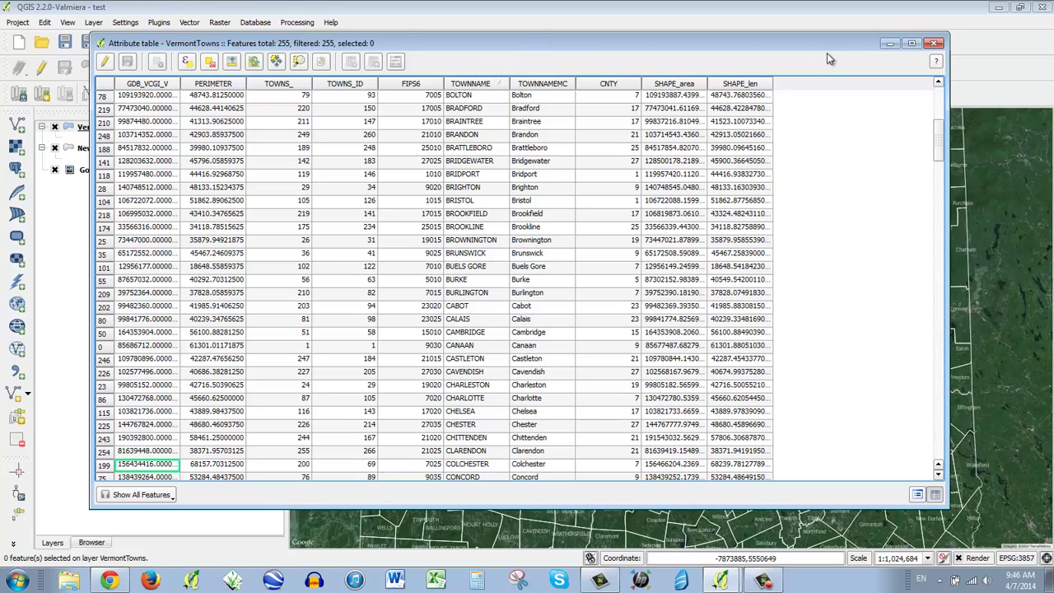
left_click_drag(813, 43, 784, 375)
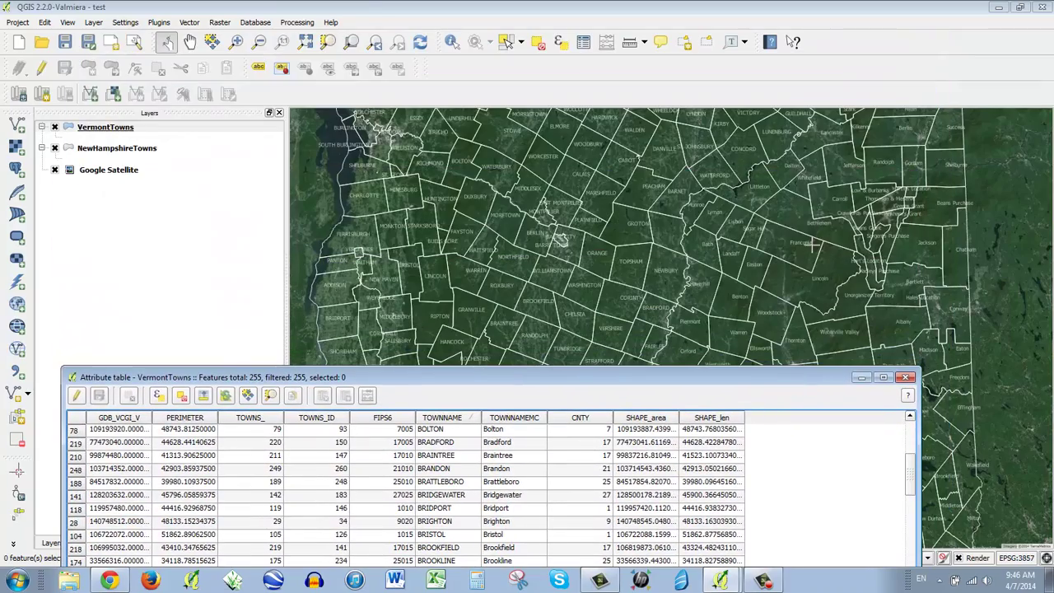
left_click_drag(739, 381, 765, 56)
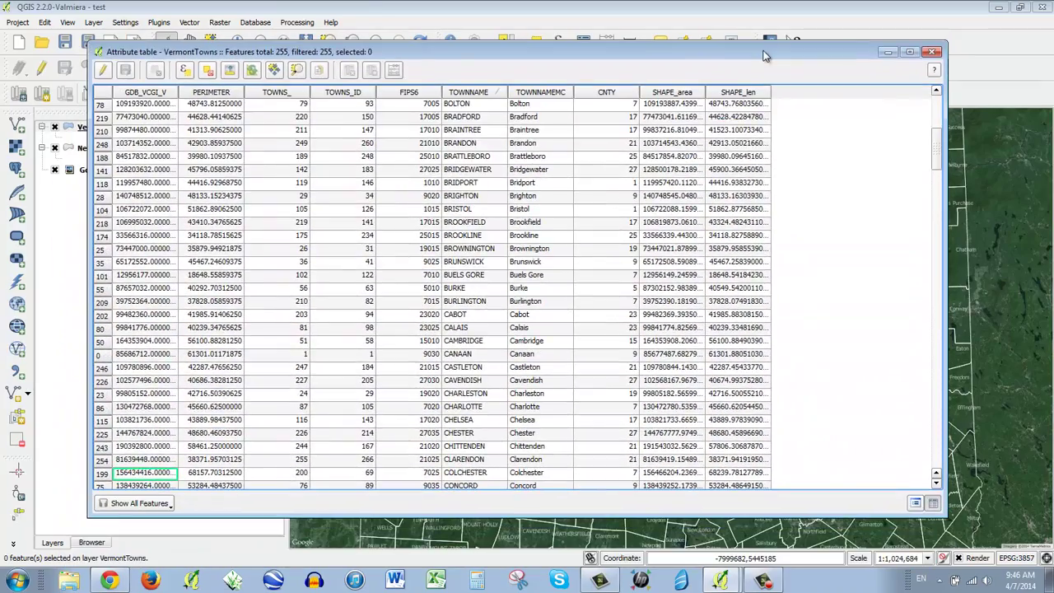
left_click(933, 52)
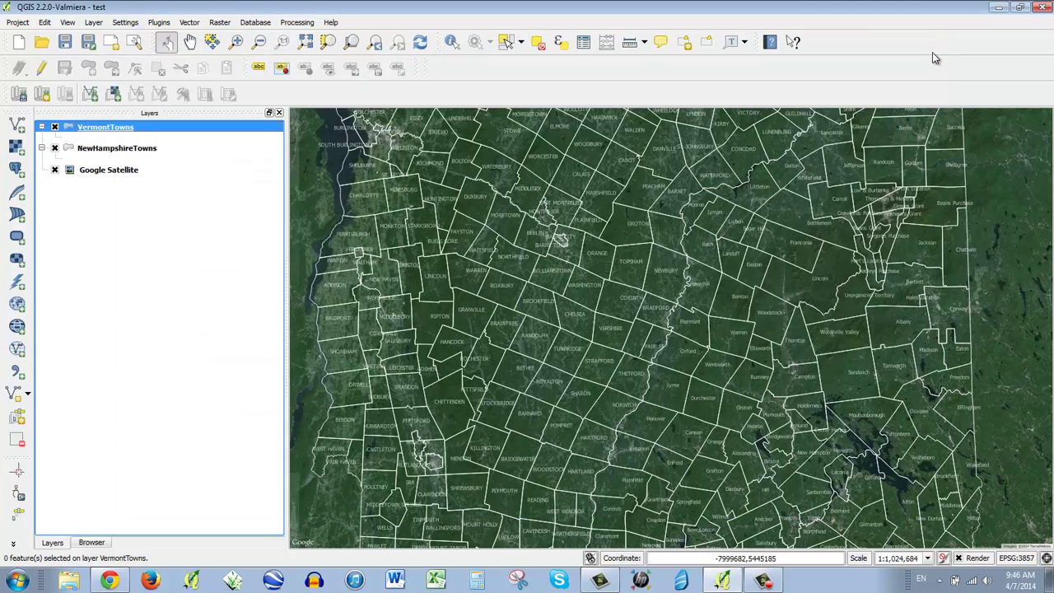
Switch the VermontTowns labels from TOWNNAME to the mixed-case TOWNNAMEMC field
right_click(119, 130)
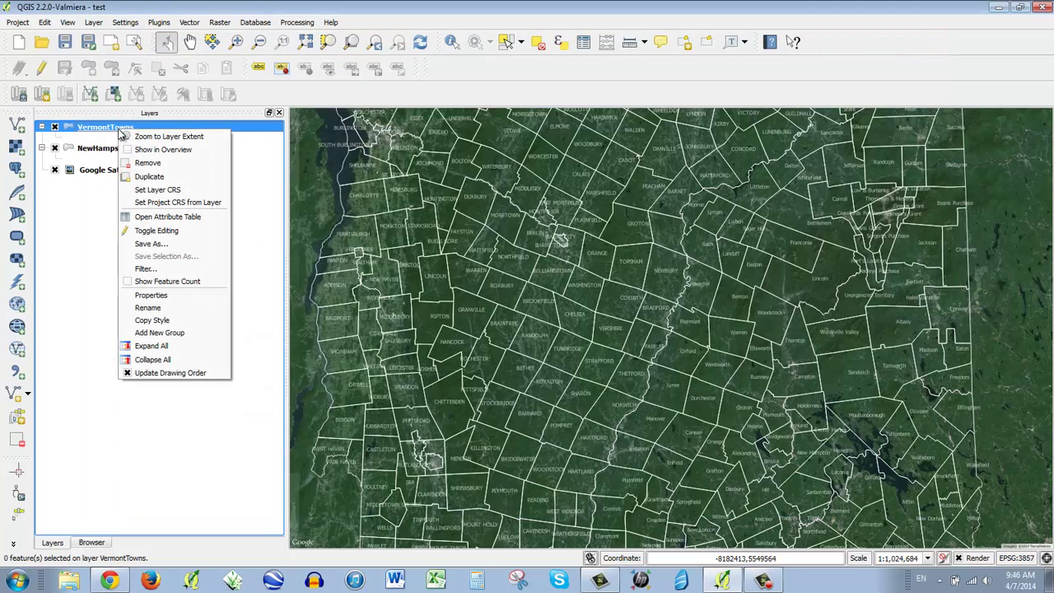
left_click(178, 296)
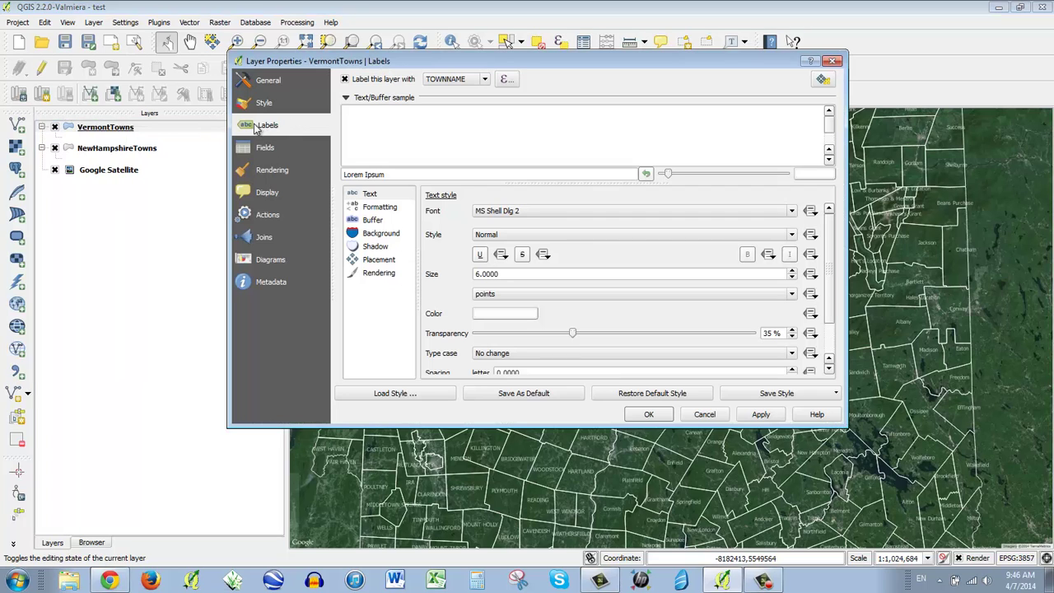
left_click(445, 81)
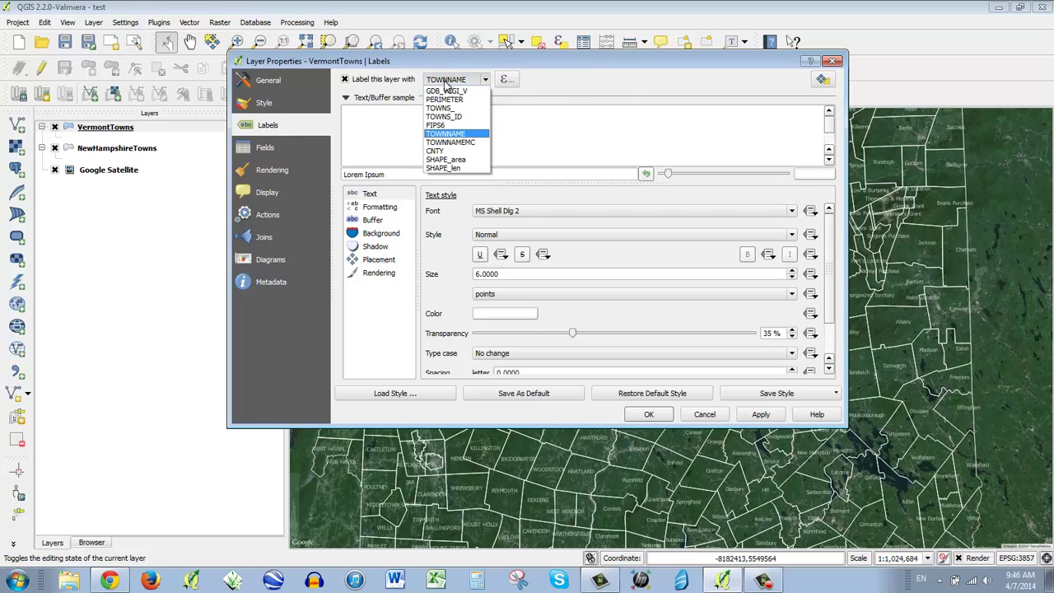
left_click(481, 143)
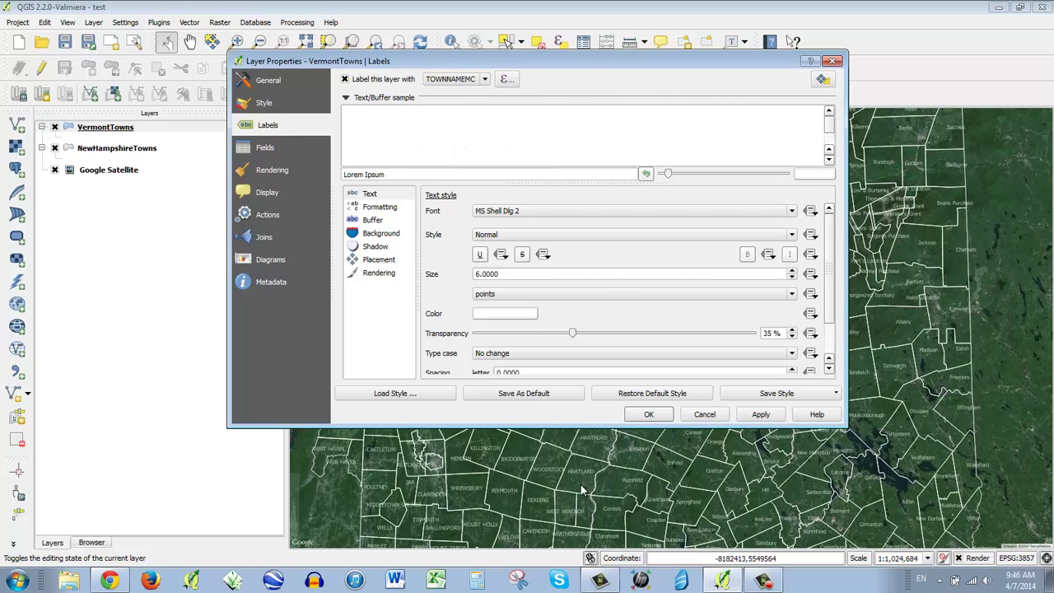
left_click(762, 414)
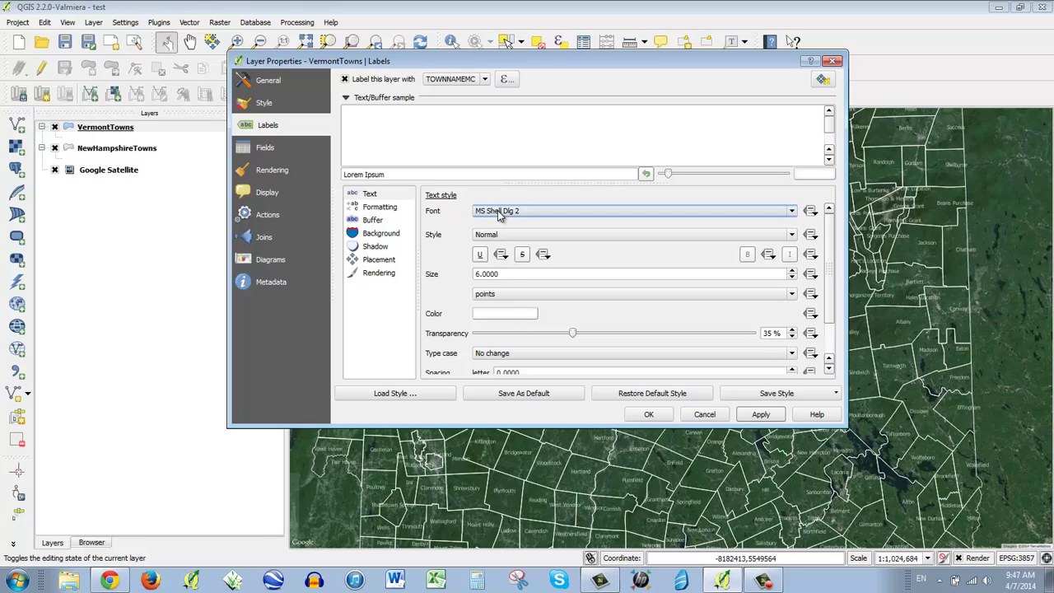
left_click(665, 415)
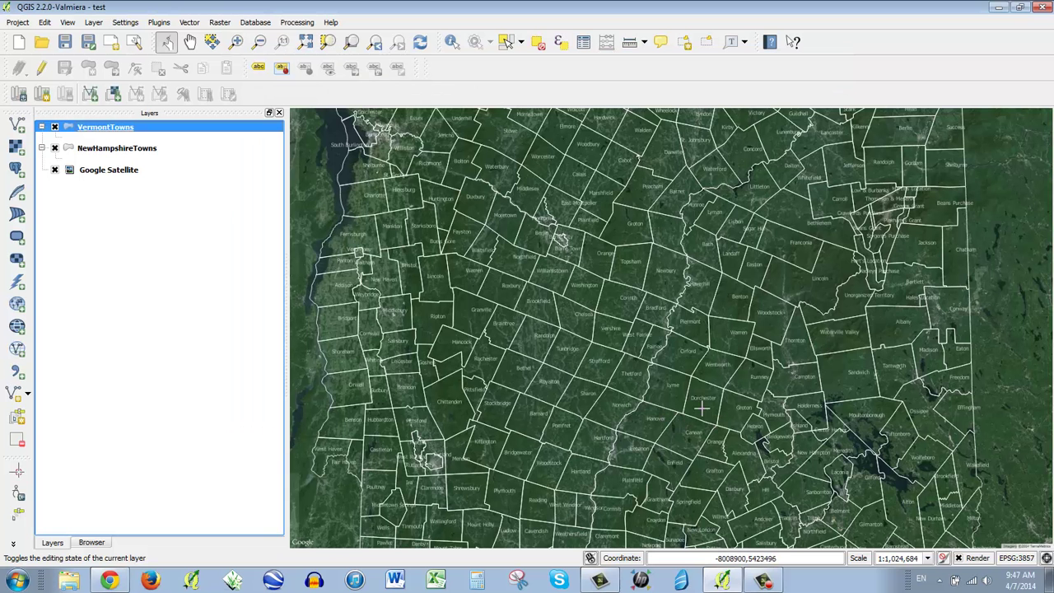